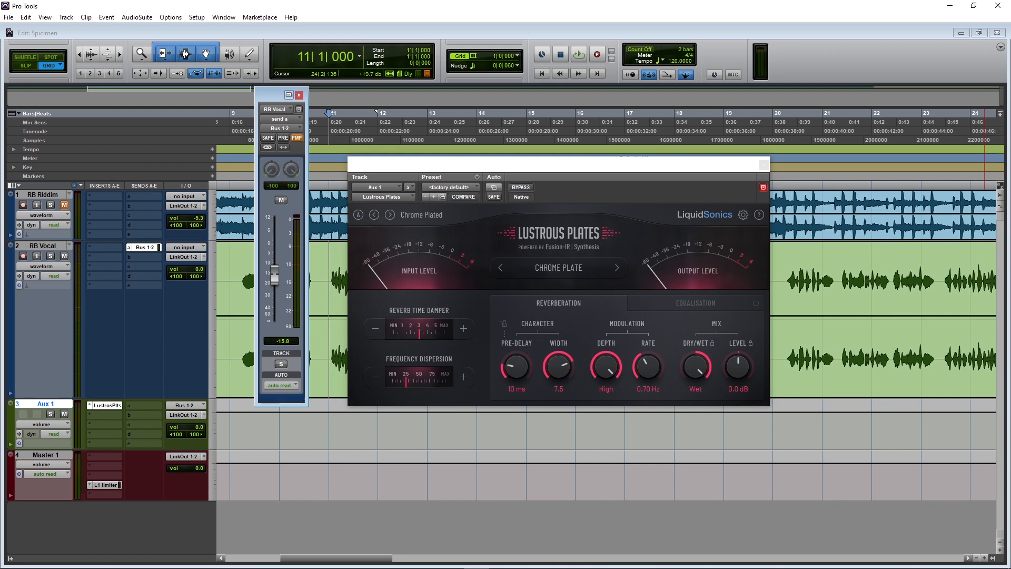
- Examine the Lustrous Plates list of plate types and the Equalisation settings, ending on the Reverberation settings
left_click(558, 261)
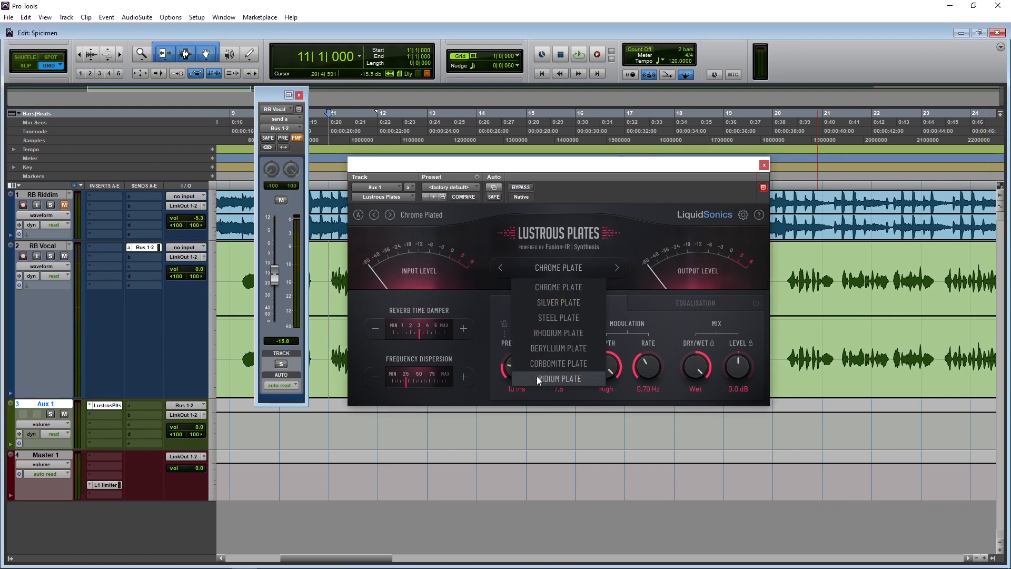
left_click(474, 300)
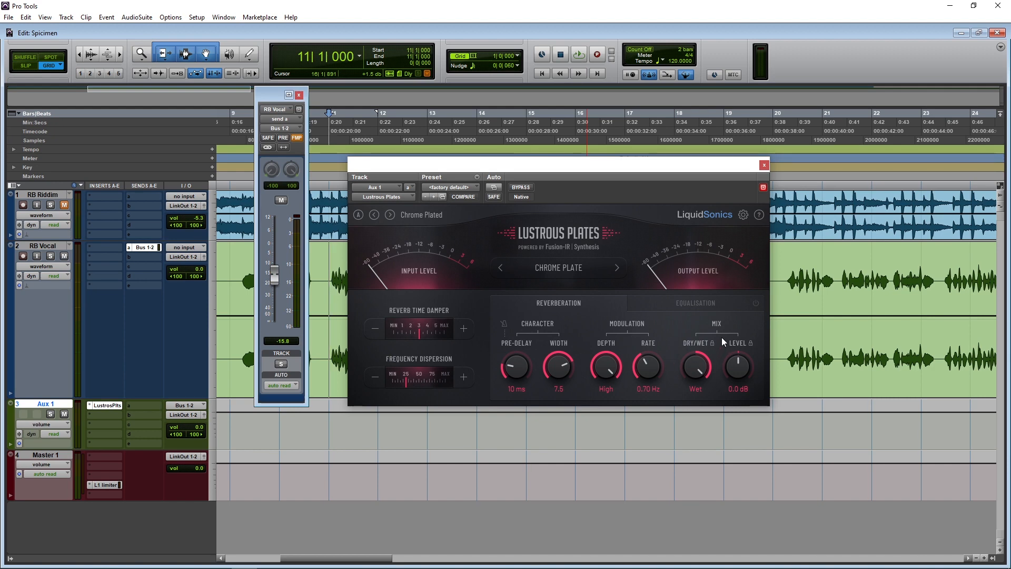
left_click(707, 308)
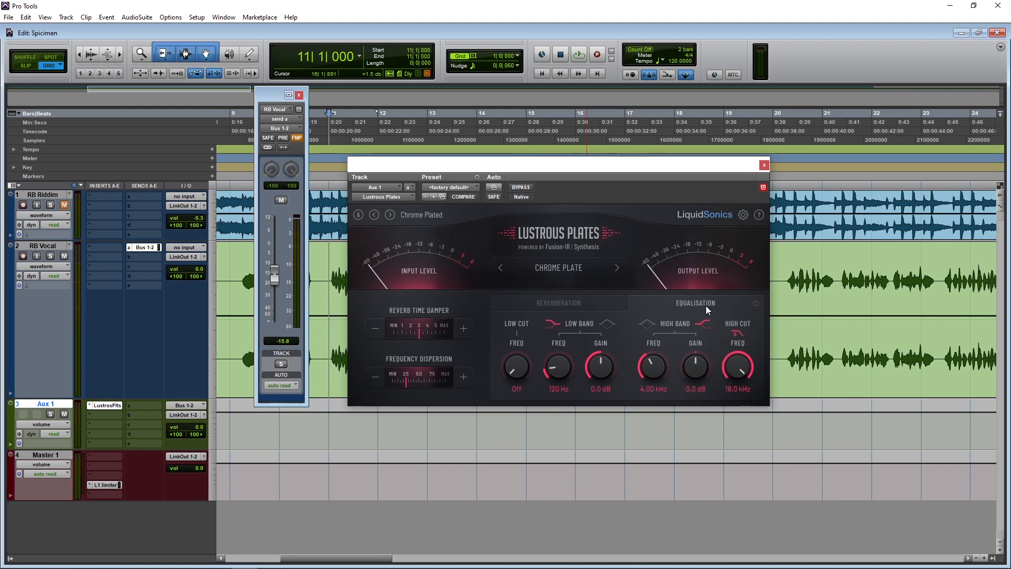
left_click(589, 304)
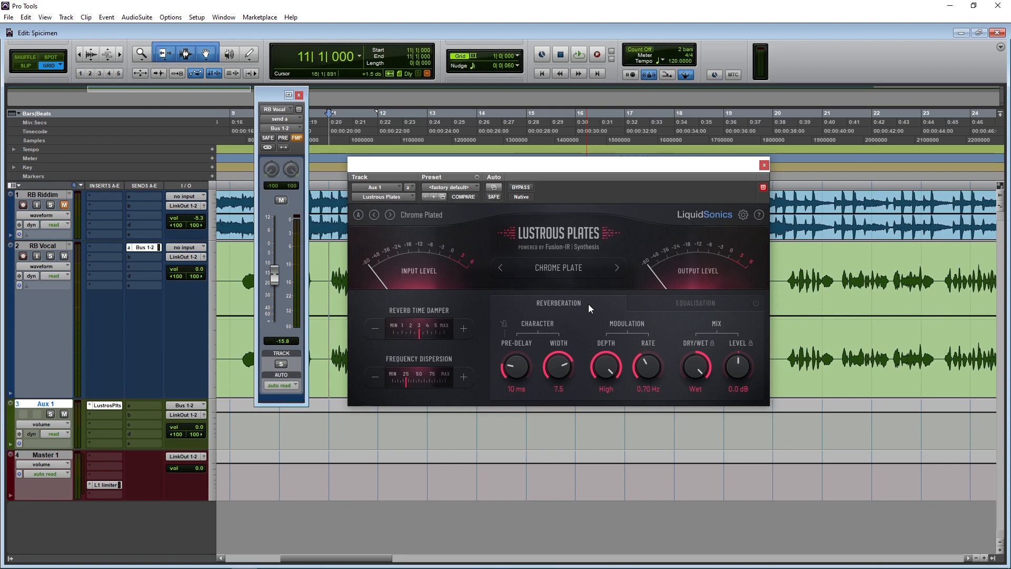
- During playback, audition the Silver, Steel, Rhodium, Beryllium, Corbomite and Iridium plates in turn, return to Chrome Plate, and stop playback
left_click_drag(461, 163, 459, 167)
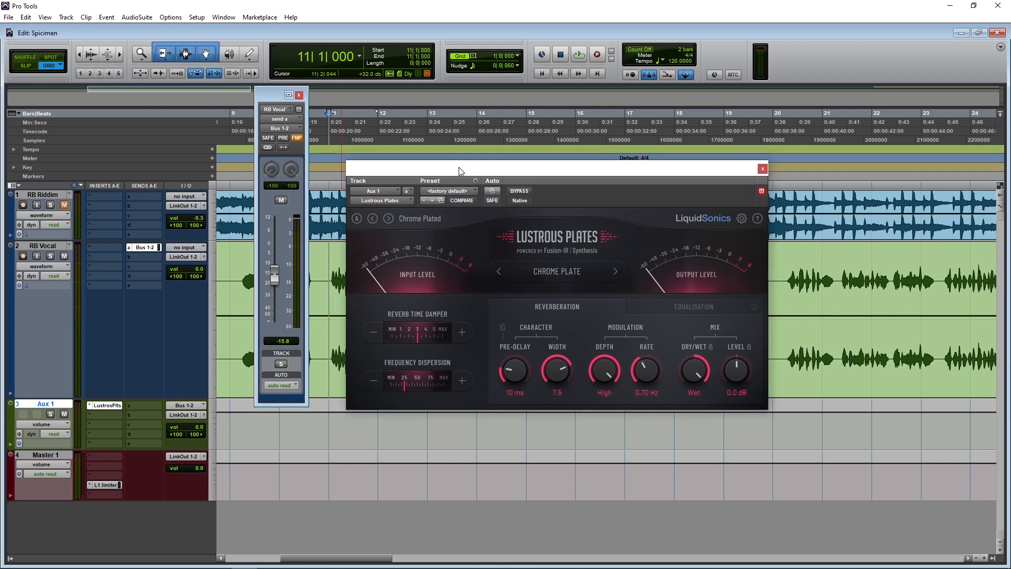
key("space")
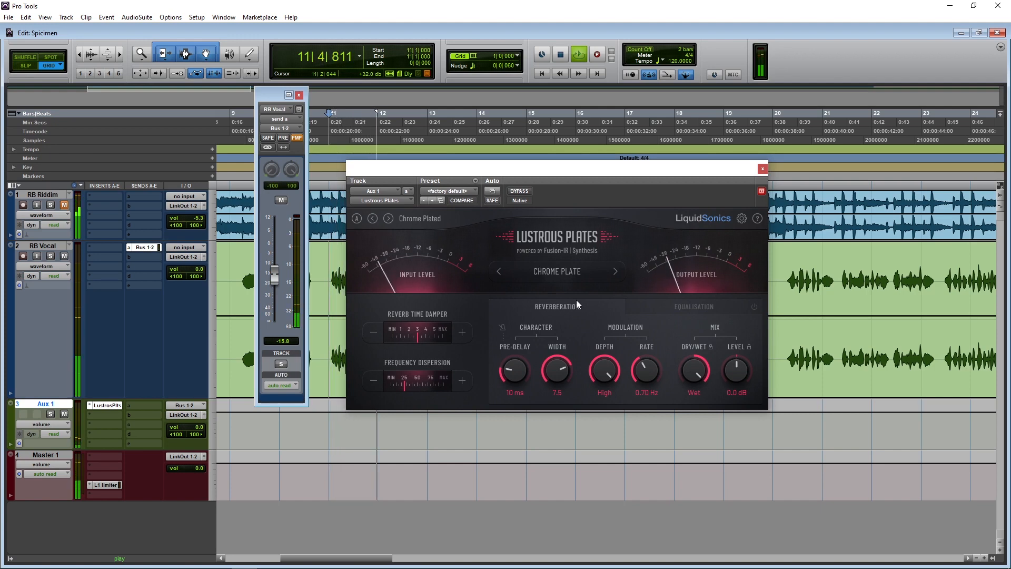
left_click(613, 275)
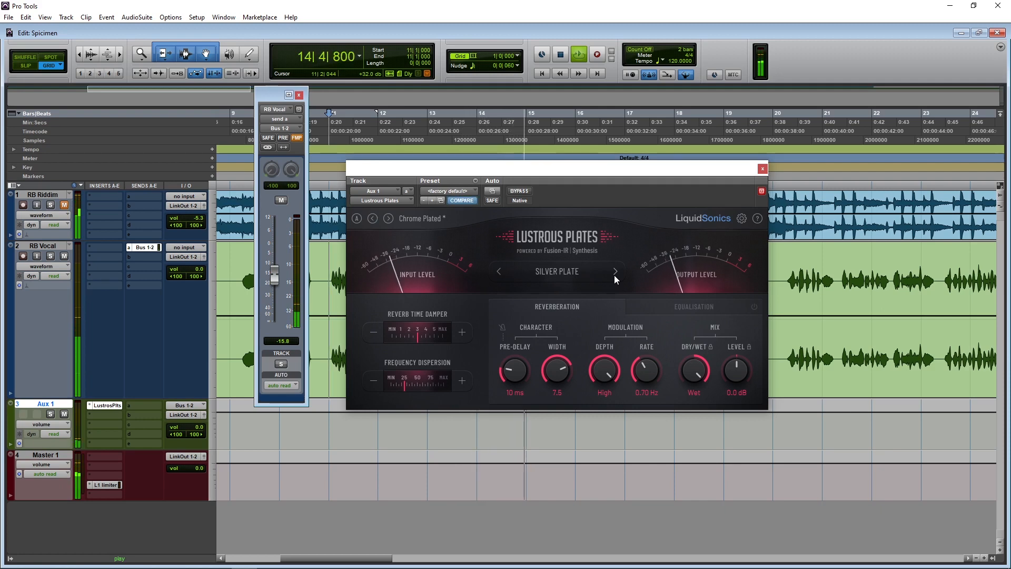
left_click(615, 274)
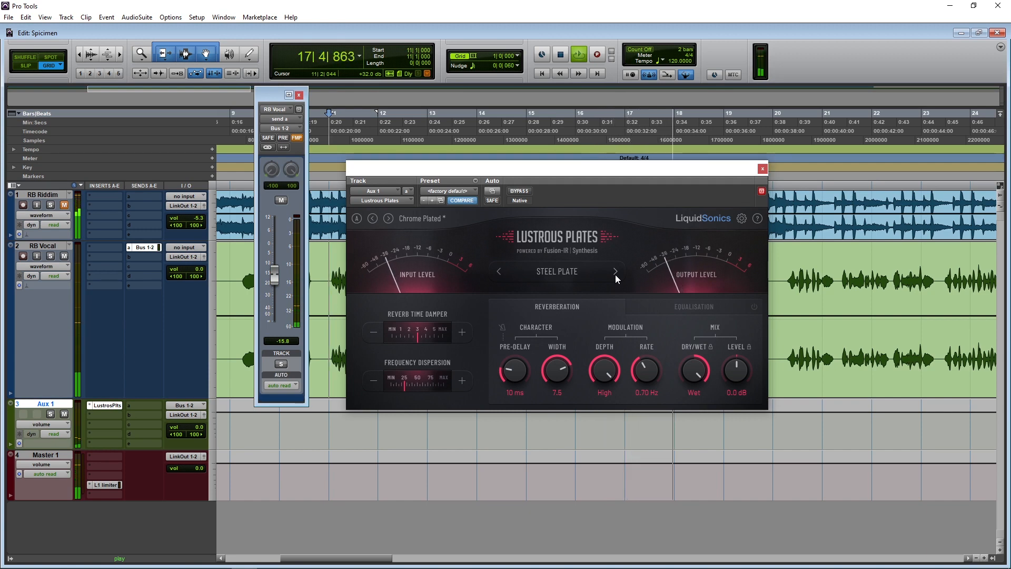
left_click(615, 273)
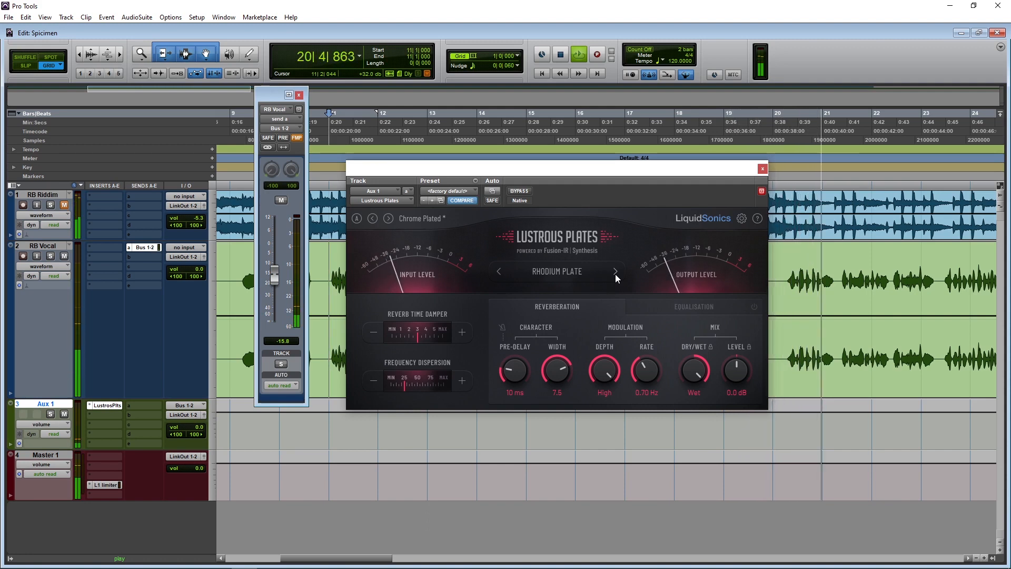
left_click(615, 272)
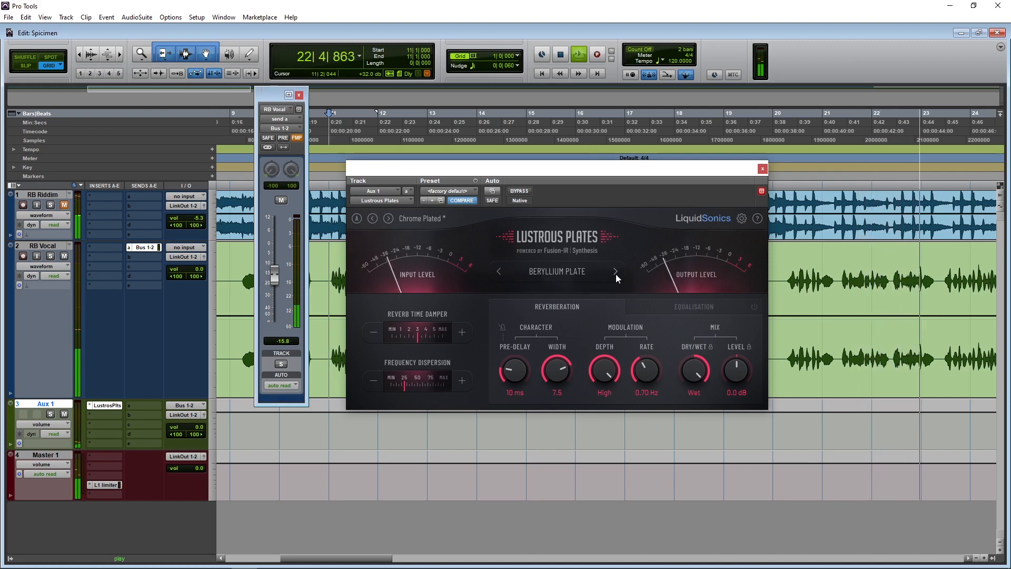
left_click(616, 272)
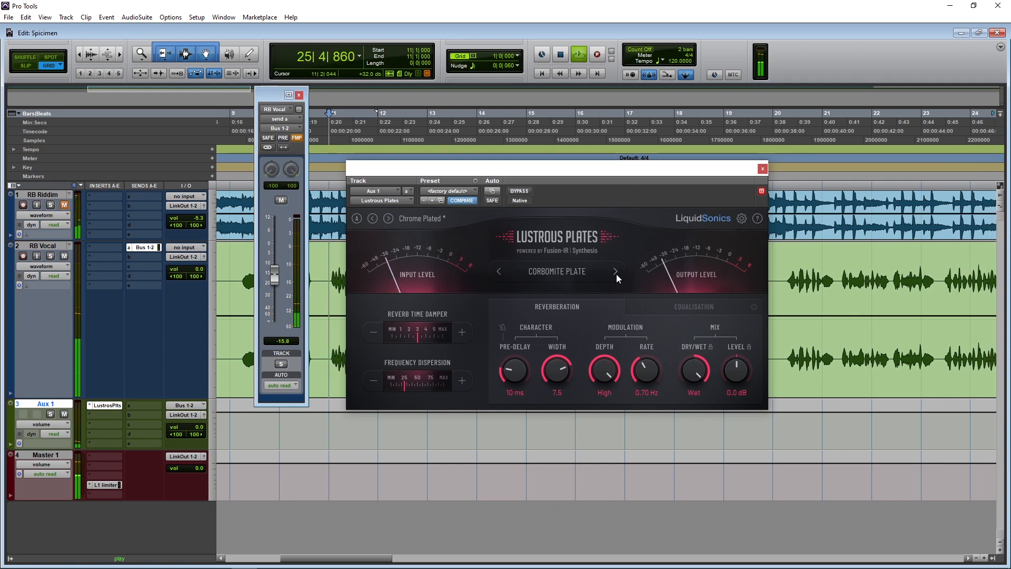
left_click(616, 272)
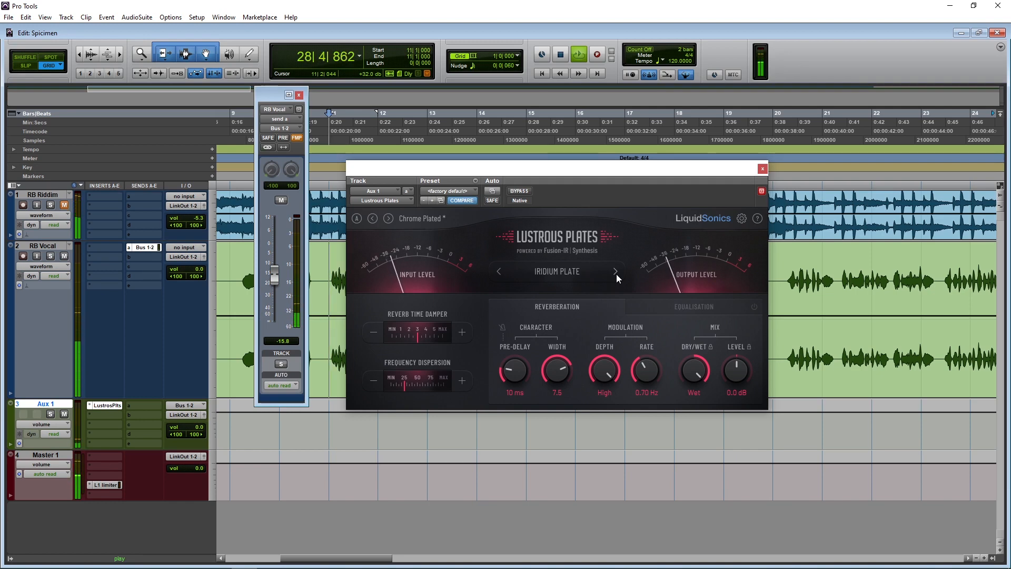
left_click(616, 271)
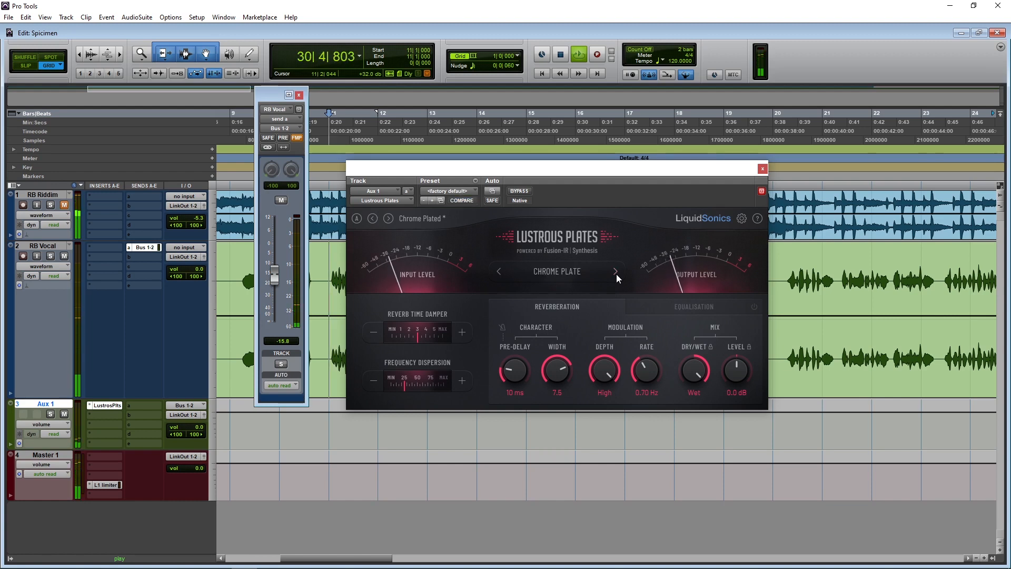
left_click_drag(594, 169, 682, 163)
key("space")
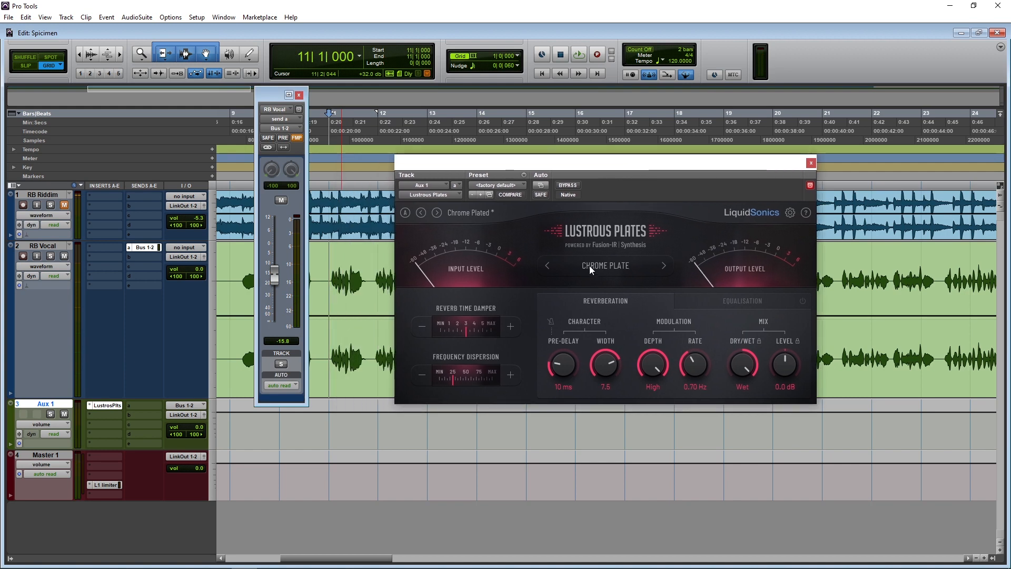
- Switch the reverb to Rhodium Plate and audition it with a short playback of the session
left_click(608, 269)
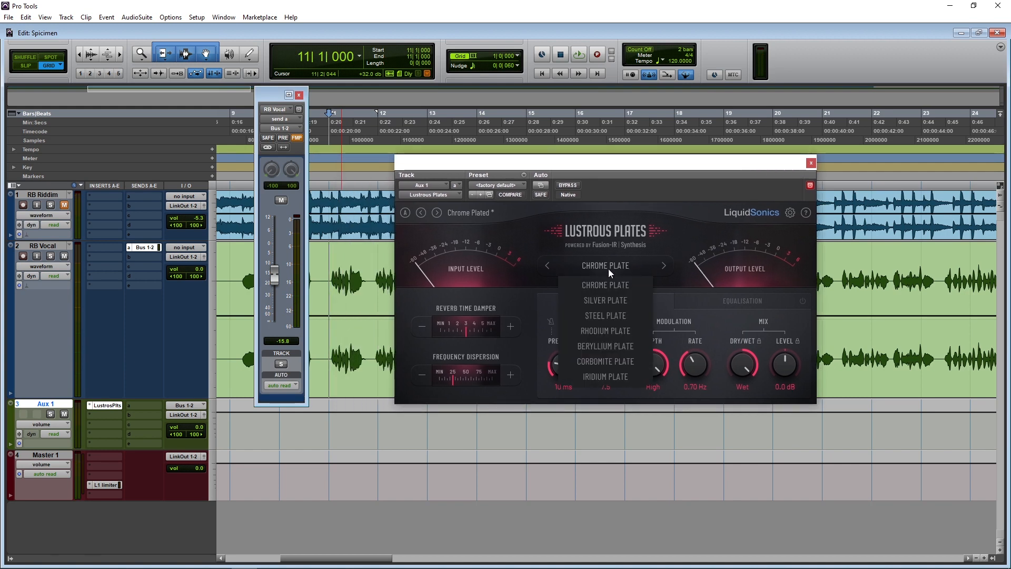
left_click(605, 330)
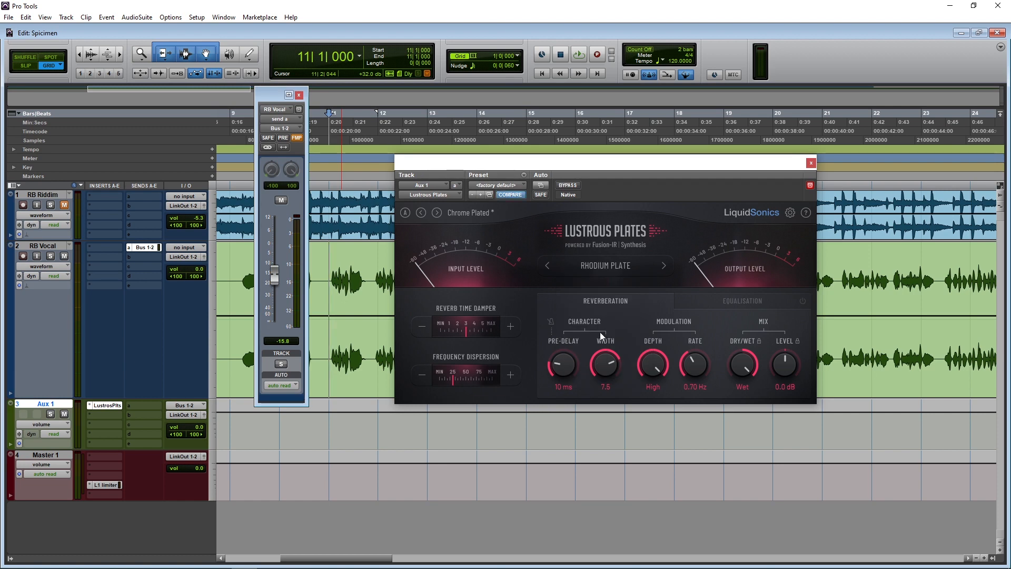
left_click_drag(655, 164, 633, 165)
key("space")
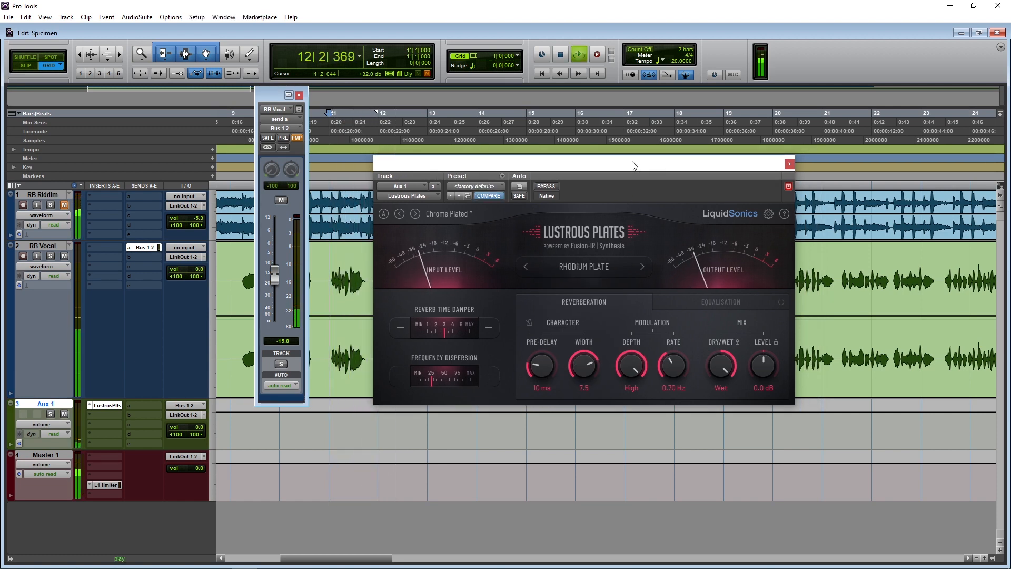
key("space")
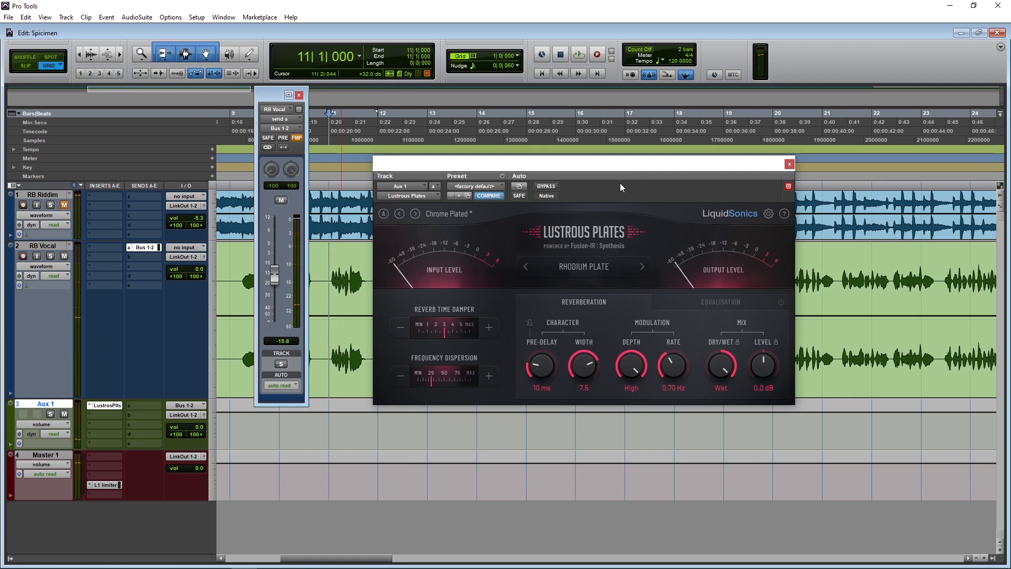
- Switch the reverb to Beryllium Plate and audition it by playing the session, stopping playback when done
left_click(618, 264)
left_click(599, 349)
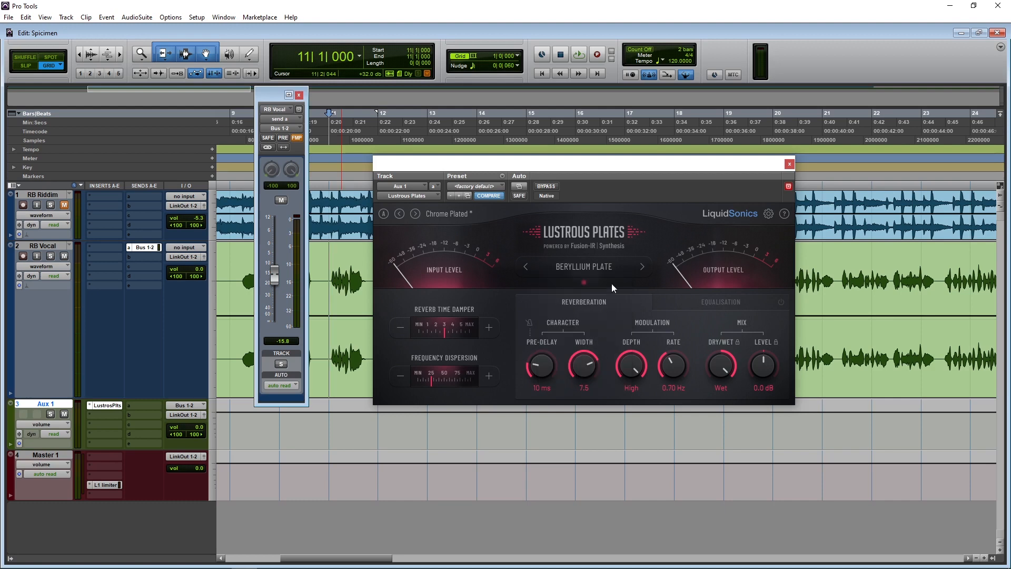
left_click_drag(609, 166, 592, 171)
key("space")
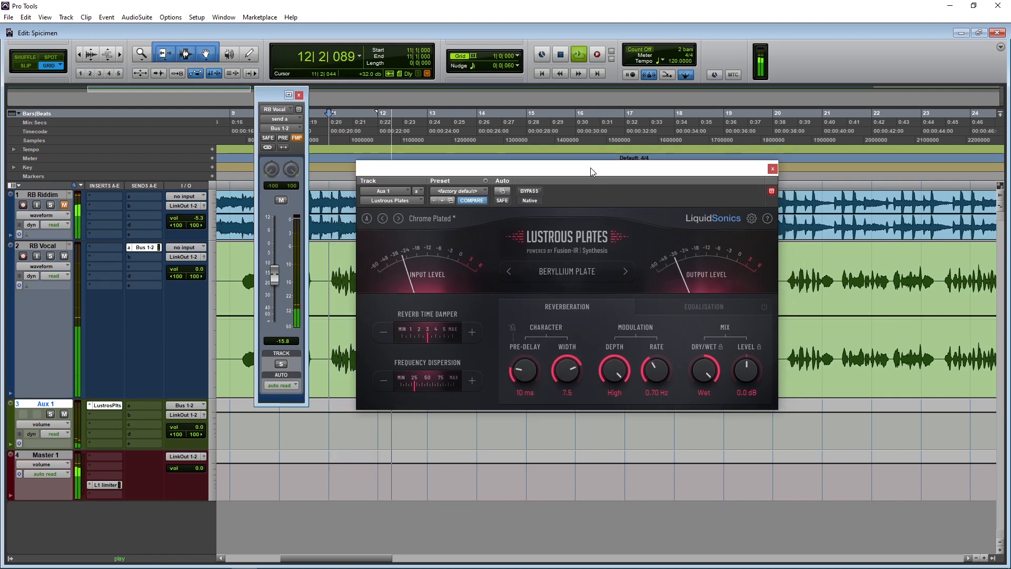
key("space")
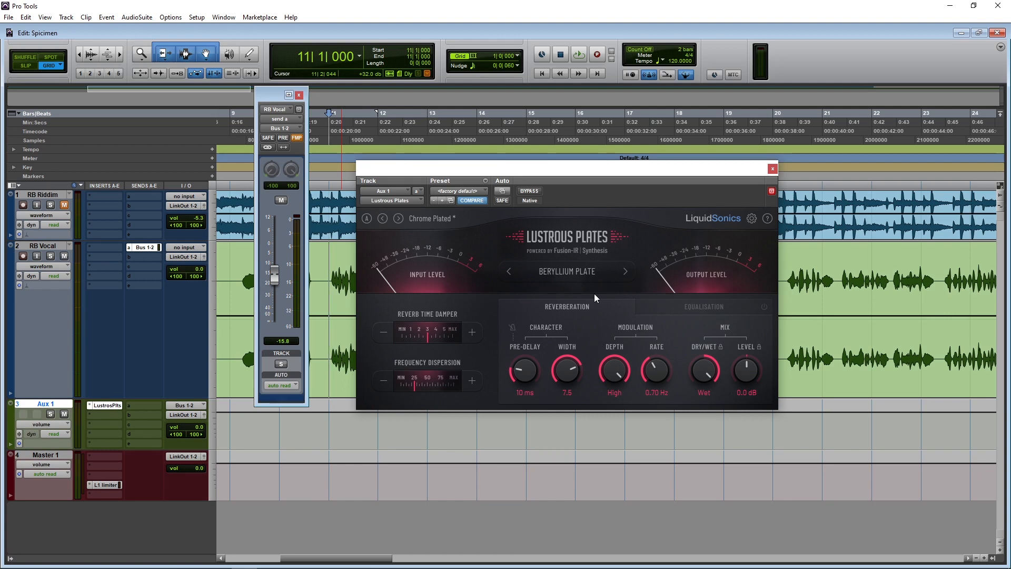
- Switch the reverb to Iridium Plate and audition it, and check the Equalisation settings before returning to Reverberation
left_click(599, 273)
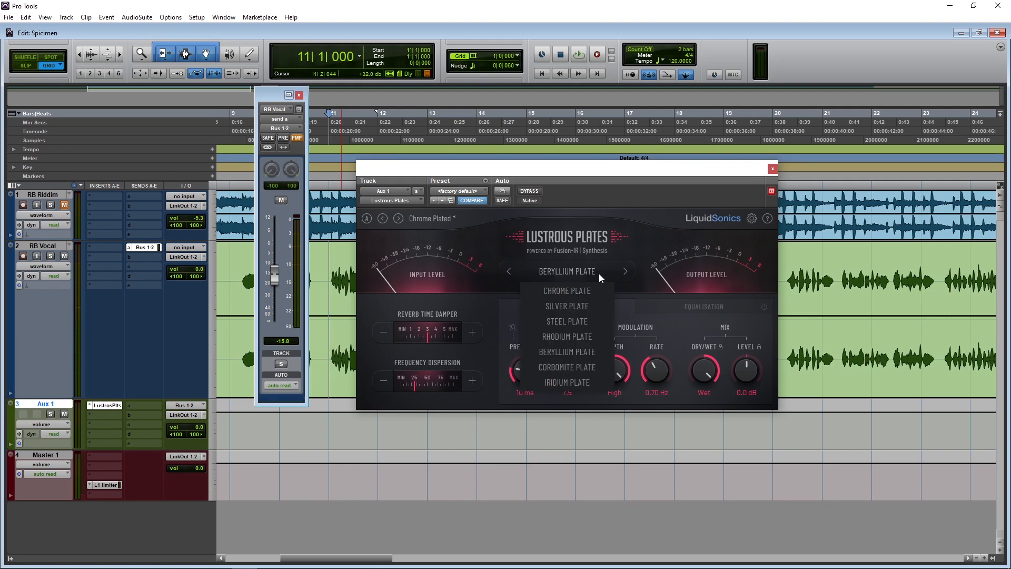
left_click(569, 382)
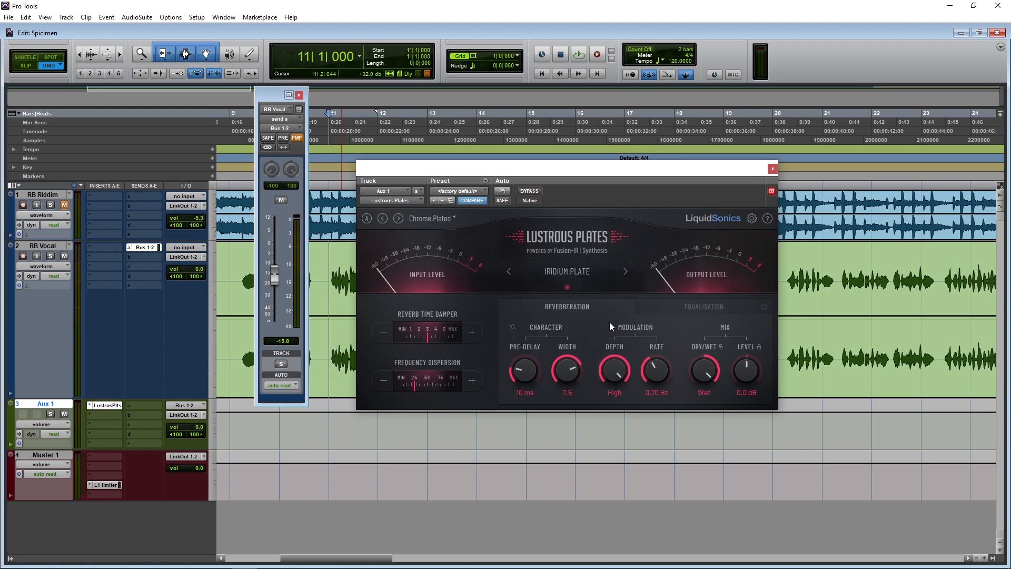
key("space")
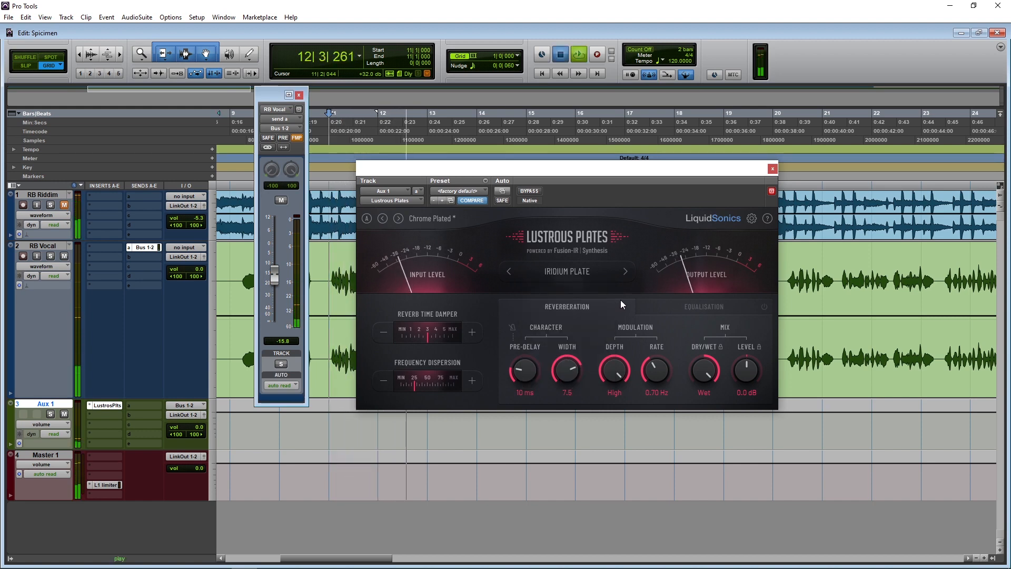
key("space")
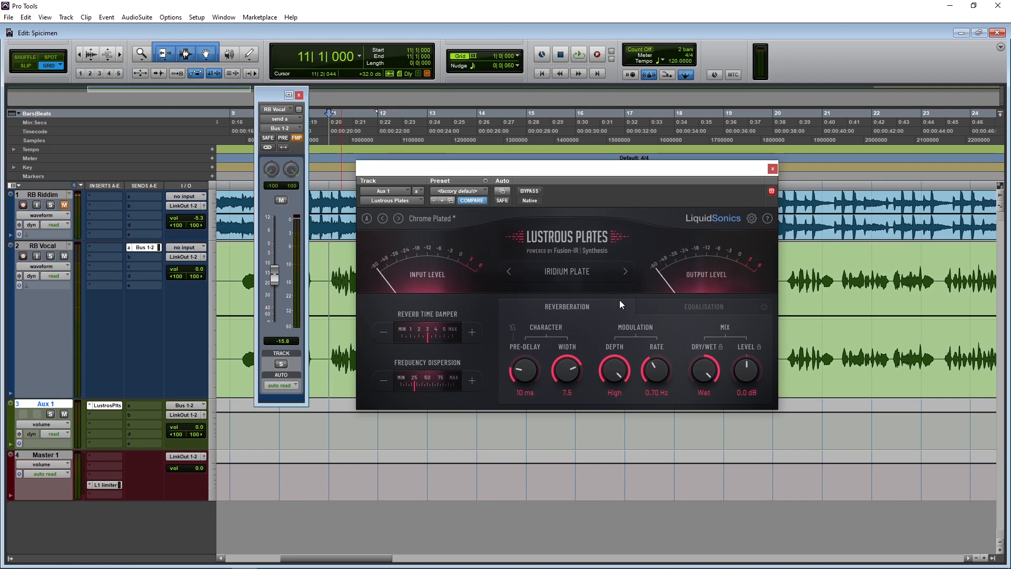
left_click(695, 308)
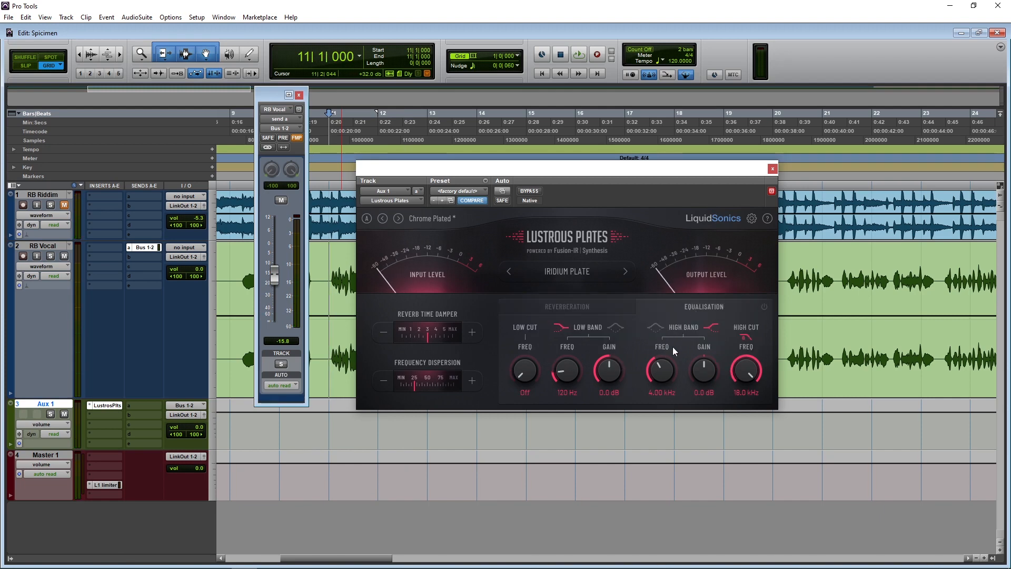
left_click(599, 311)
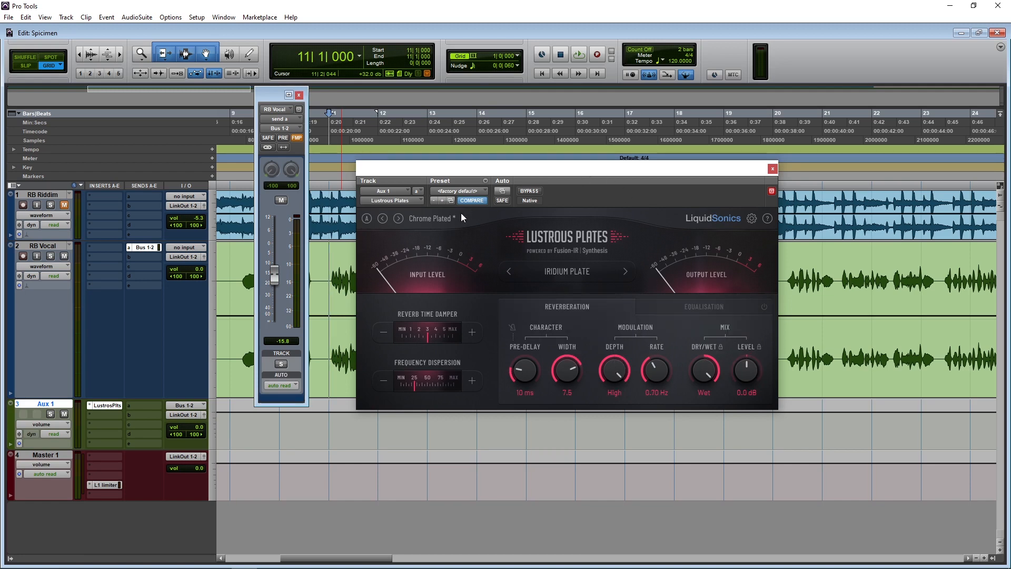
- Load the Henge Vocal factory preset from the Vocals category and audition it with a short playback
left_click(441, 217)
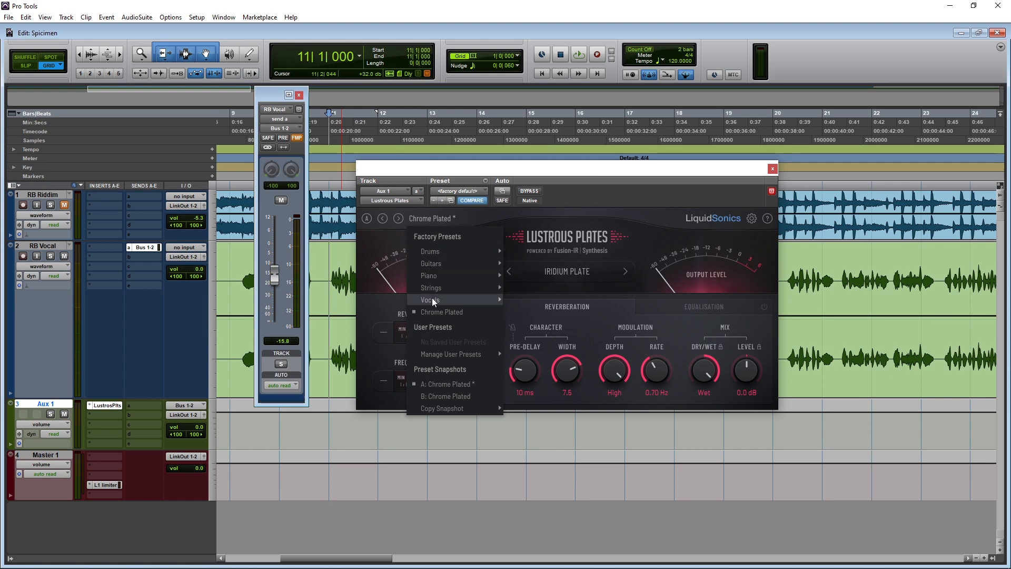
mouse_move(433, 300)
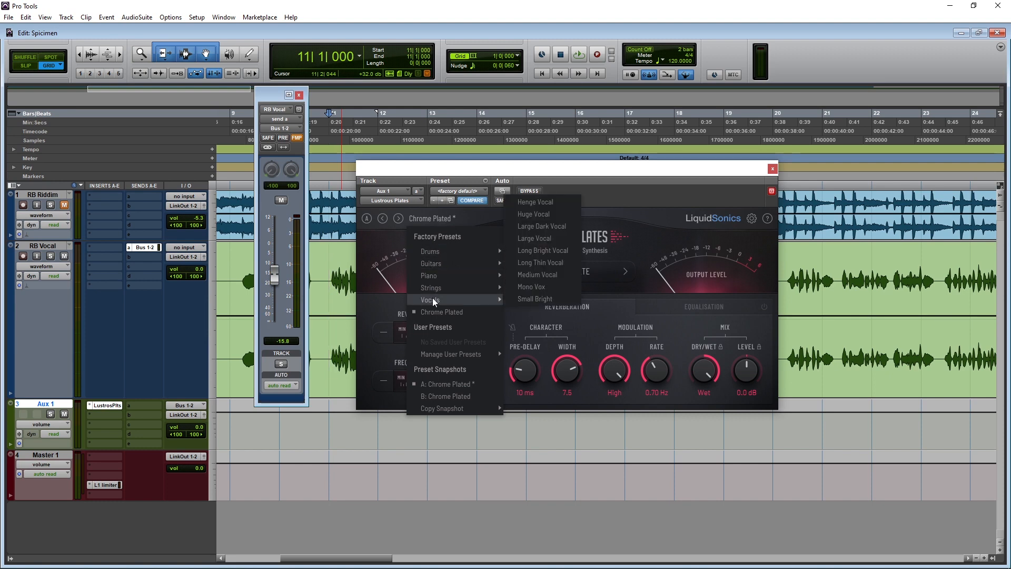
left_click(546, 203)
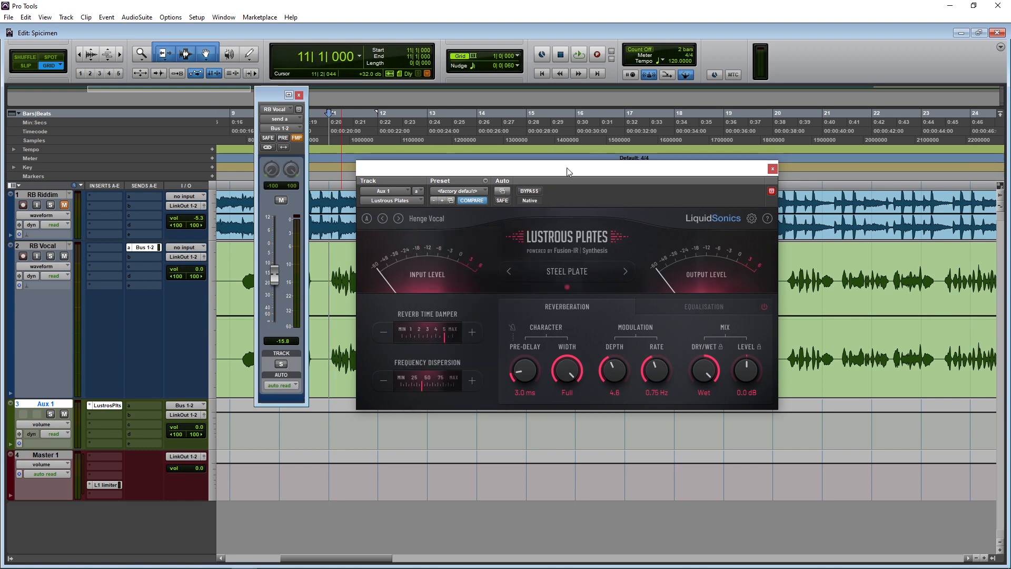
left_click_drag(567, 172, 559, 172)
key("space")
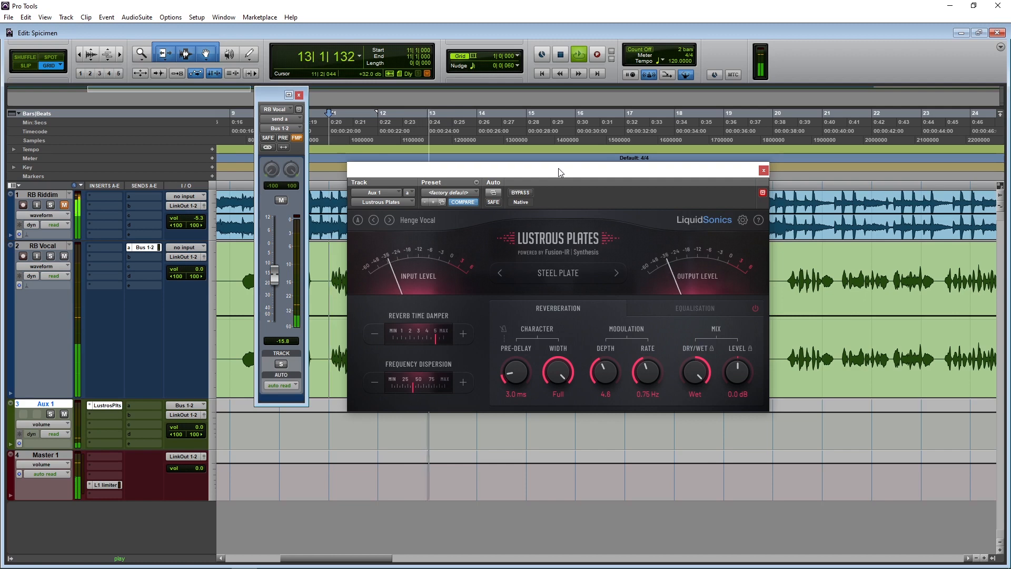
key("space")
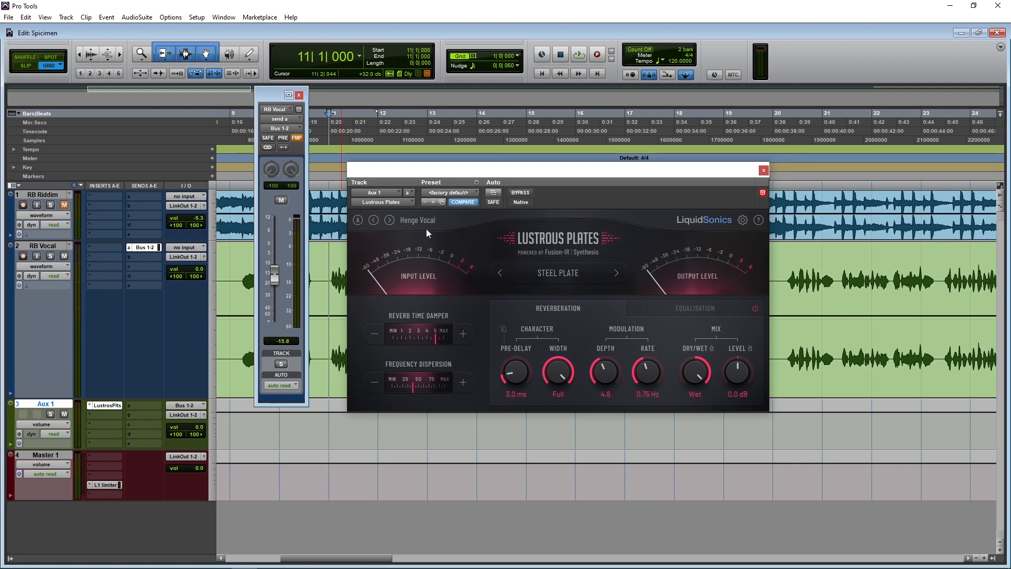
- View the preset's Equalisation settings, advance to the Huge Vocal preset, and return to the Reverberation settings
left_click(692, 314)
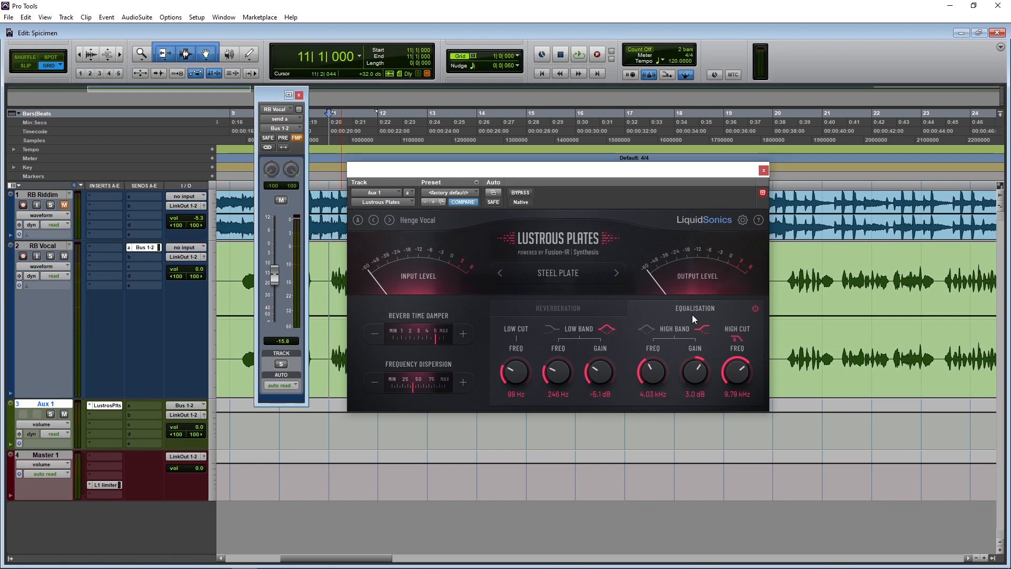
left_click(390, 220)
left_click(526, 307)
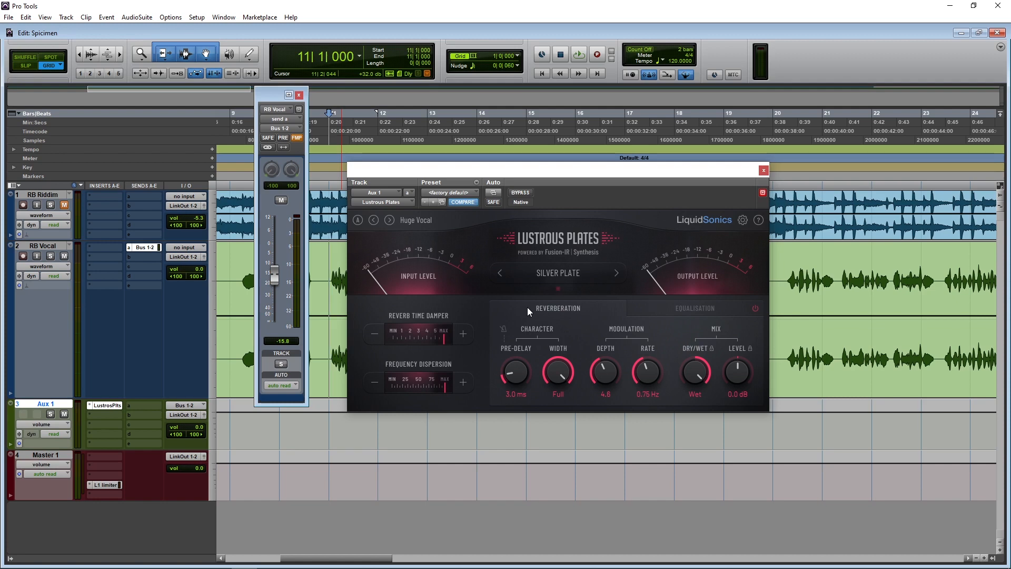
left_click_drag(573, 173, 566, 171)
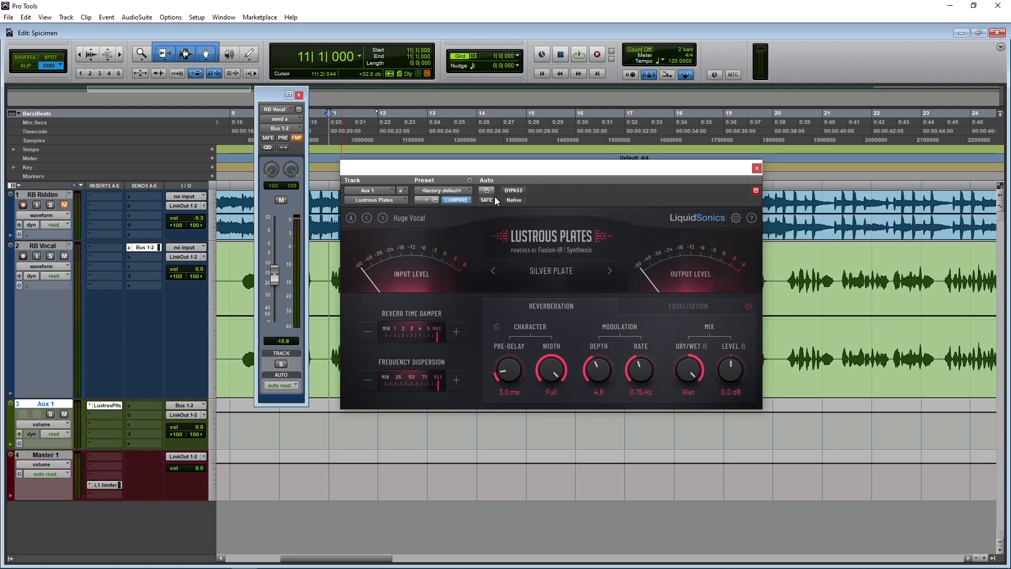
- Audition the Huge Vocal preset with a short playback, and do the same with the Large Dark Vocal preset
key("space")
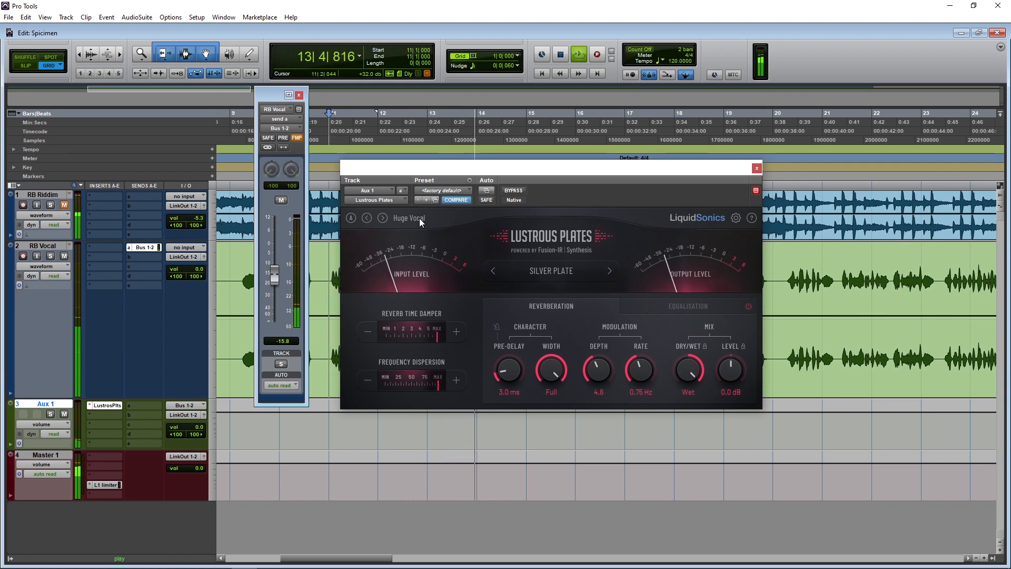
key("space")
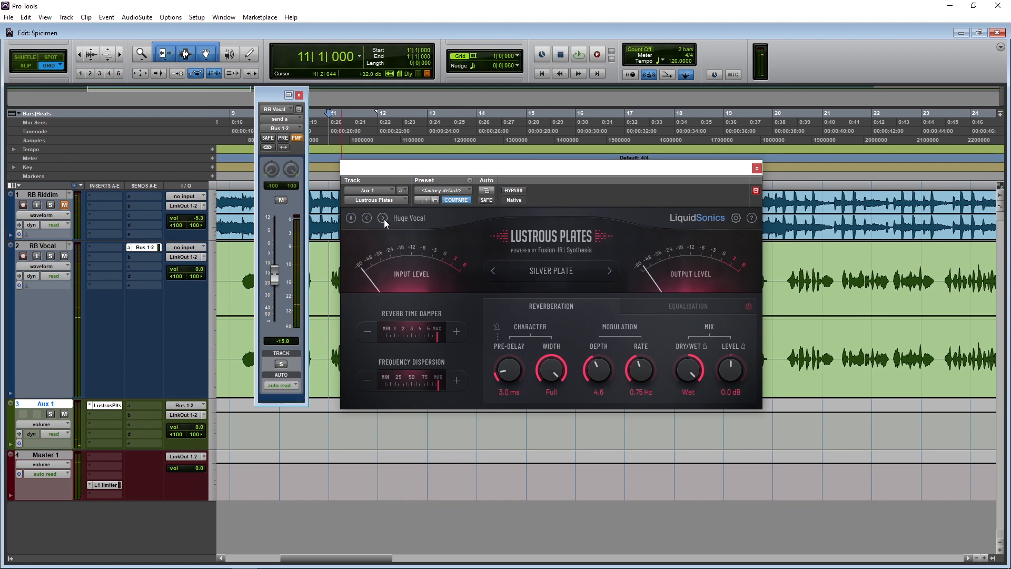
left_click(384, 219)
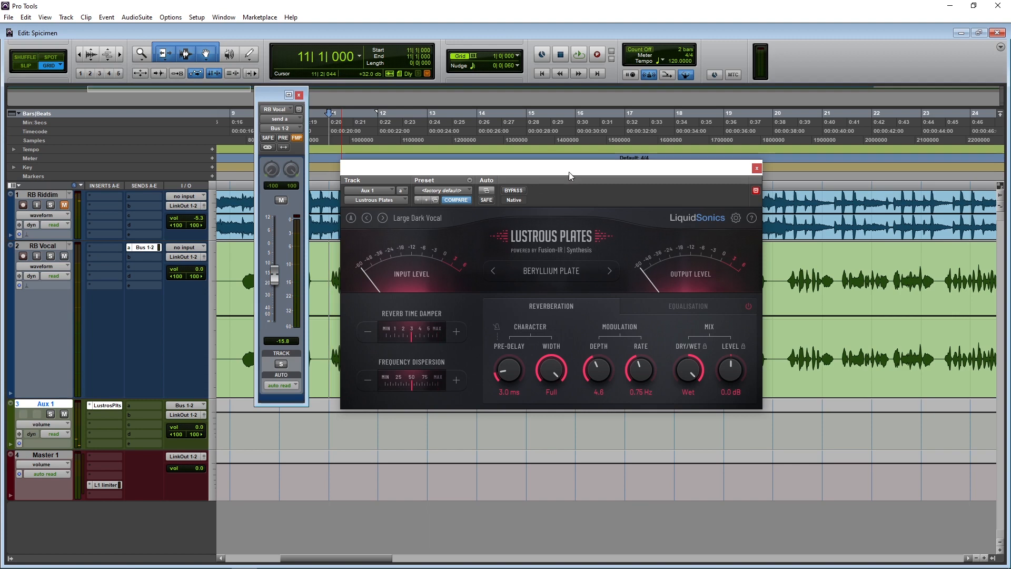
key("space")
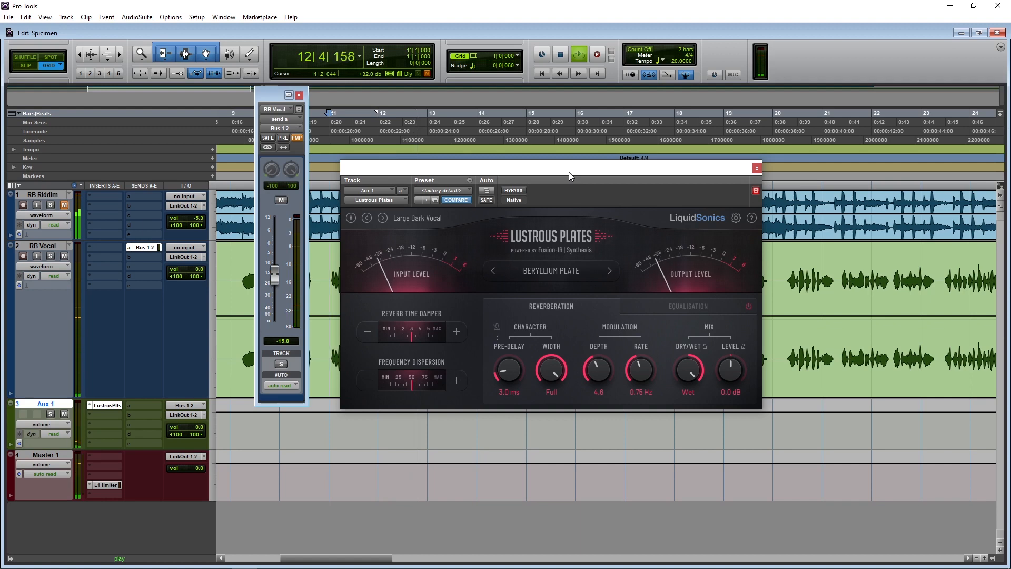
key("space")
- Advance to the Large Vocal preset and audition it by playing the session, stopping playback when done
left_click(382, 218)
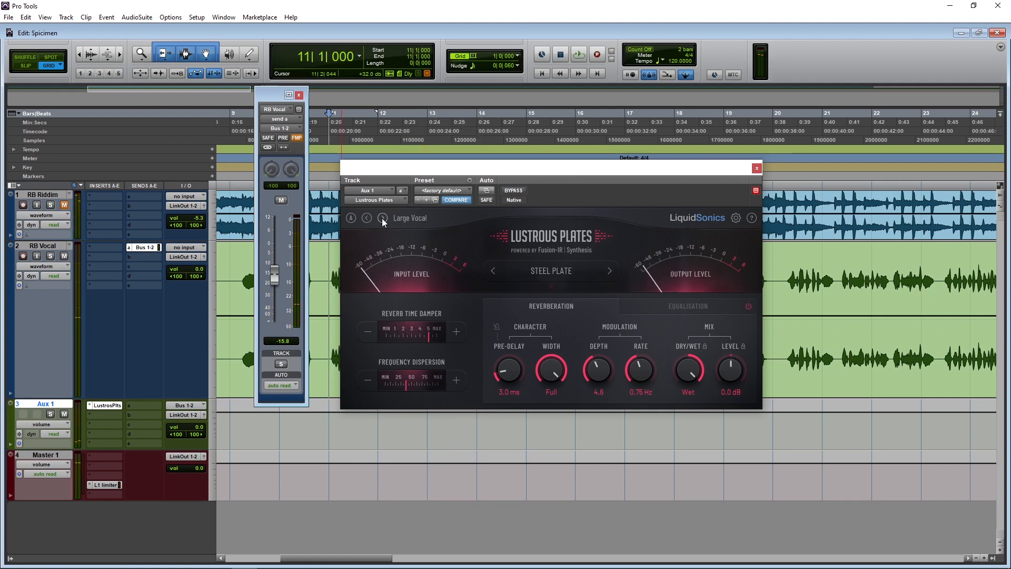
key("space")
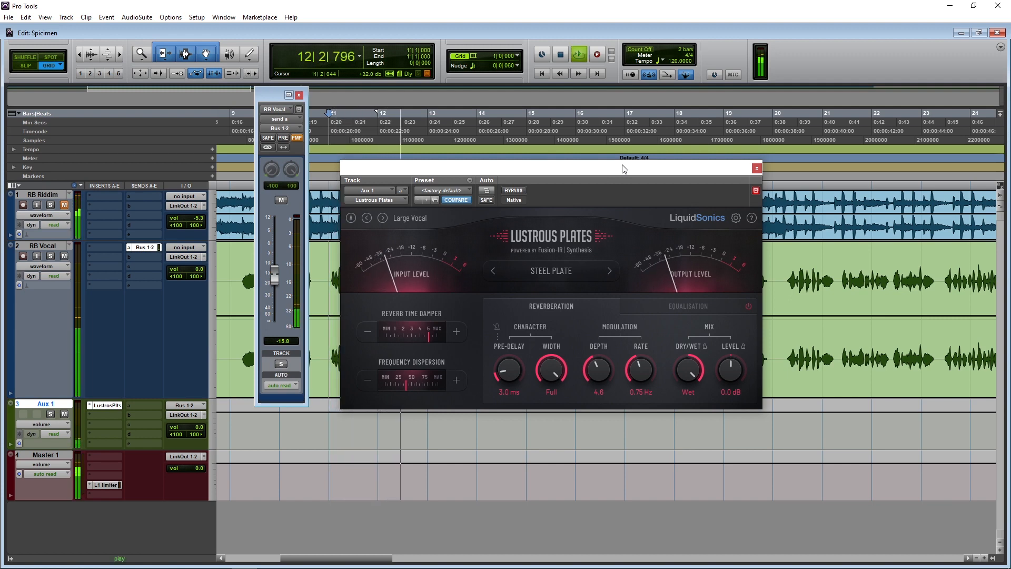
key("space")
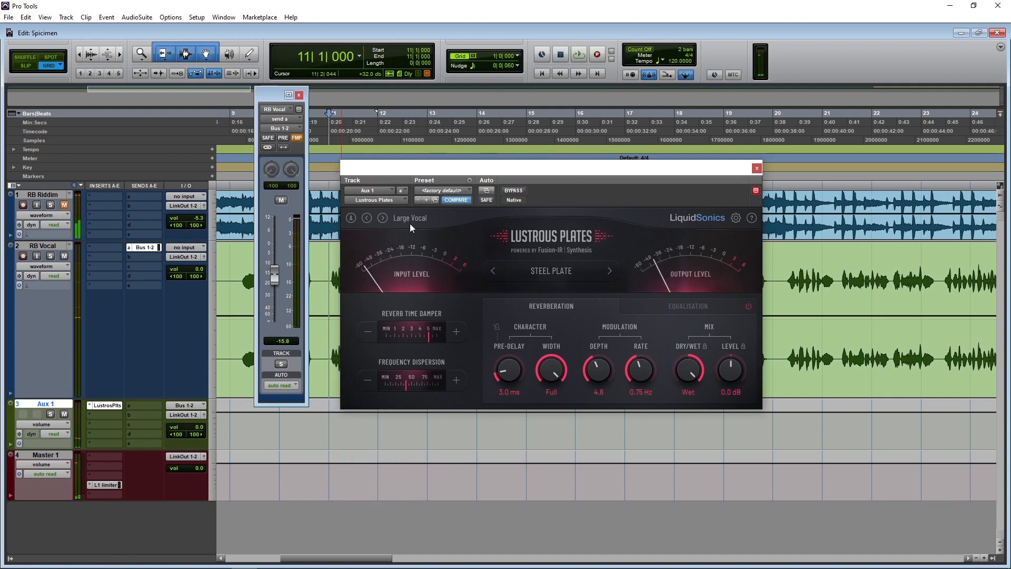
- Audition the Long Bright Vocal preset, advance to Long Thin Vocal, and restart playback to hear it
left_click(383, 218)
key("space")
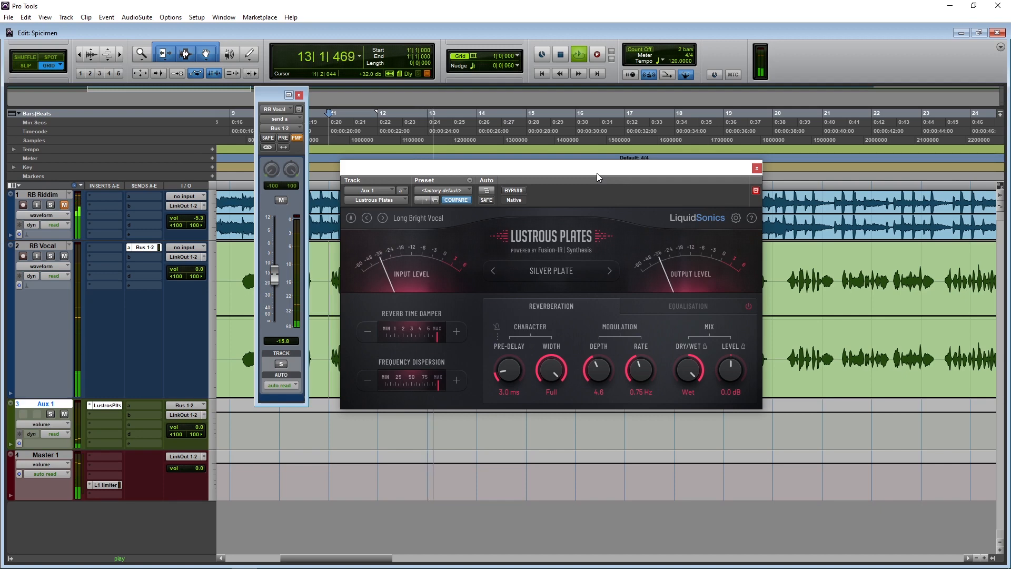
left_click(382, 219)
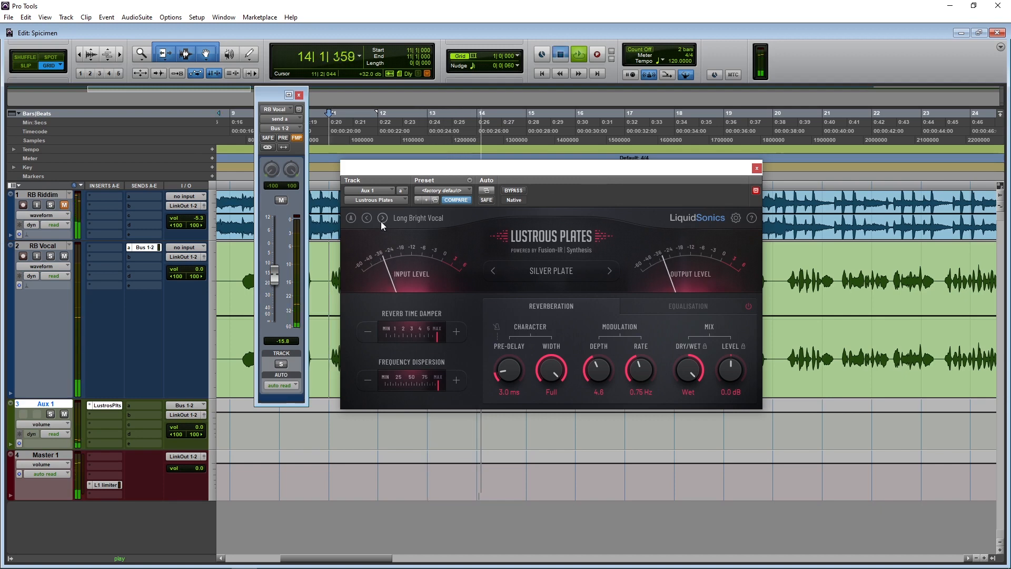
key("space")
key("space")
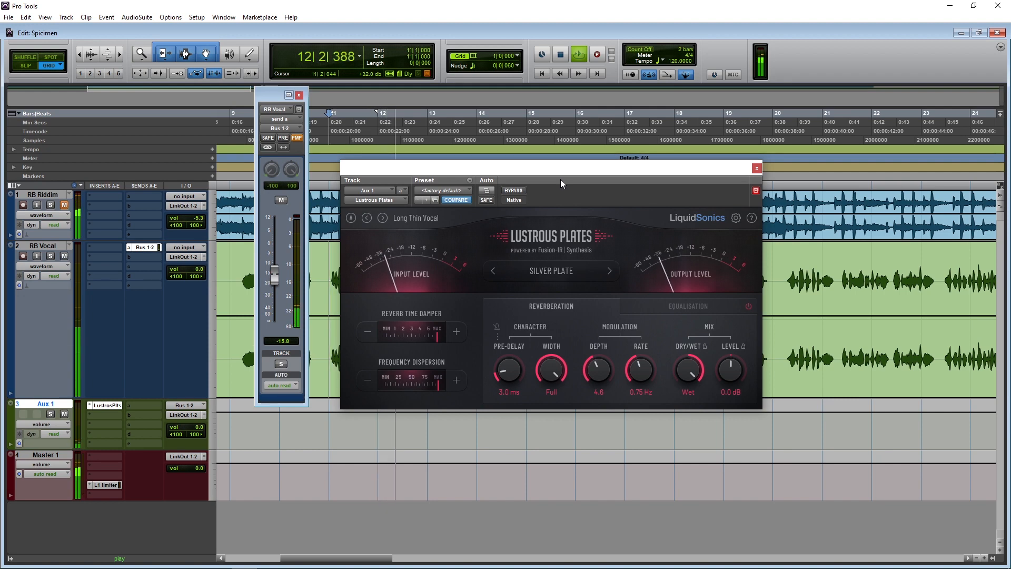
- Load the Medium Vocal factory preset during playback, advance to Mono Vox to compare, and stop playback
left_click(390, 216)
mouse_move(421, 299)
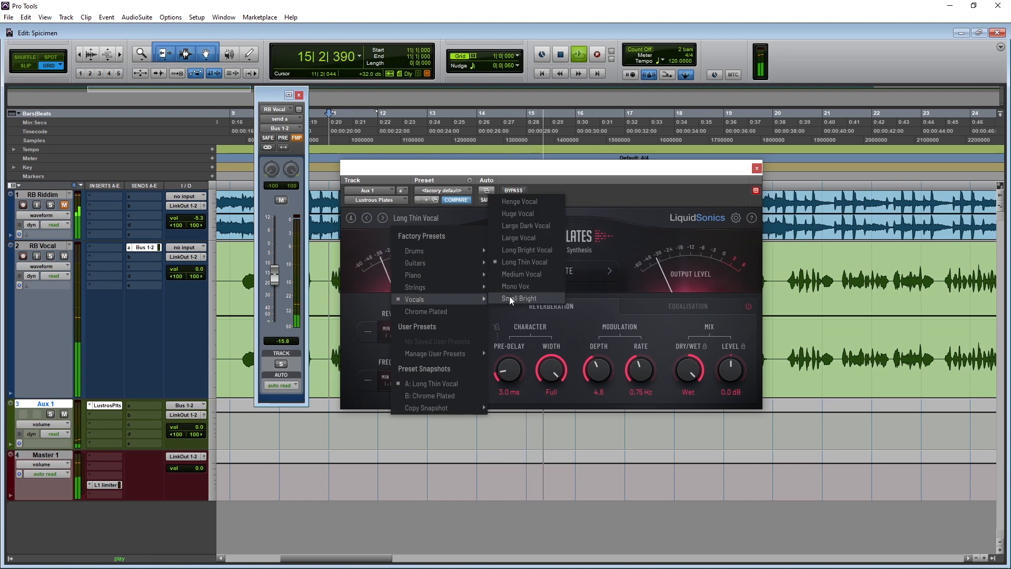
left_click(522, 274)
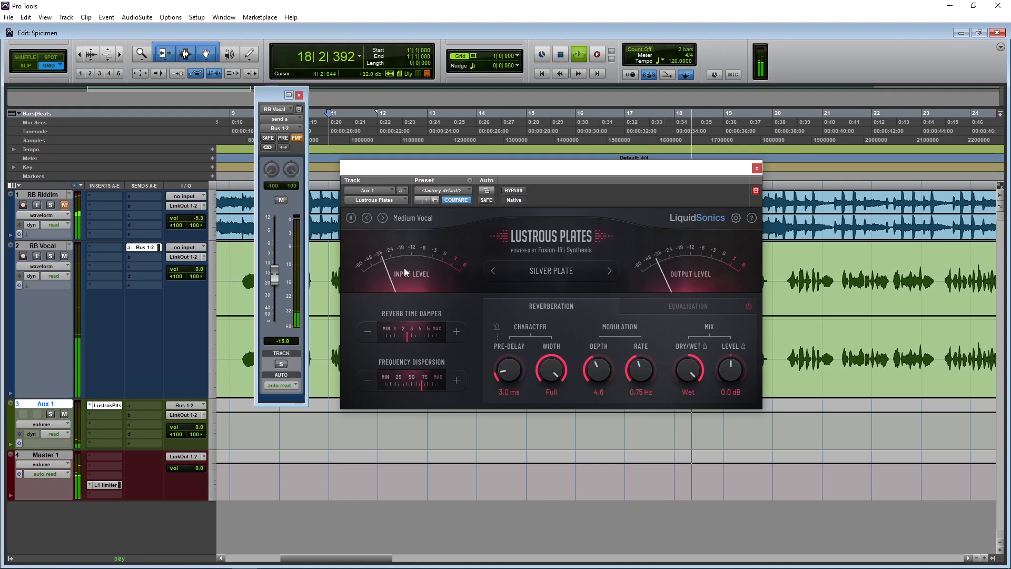
left_click(384, 220)
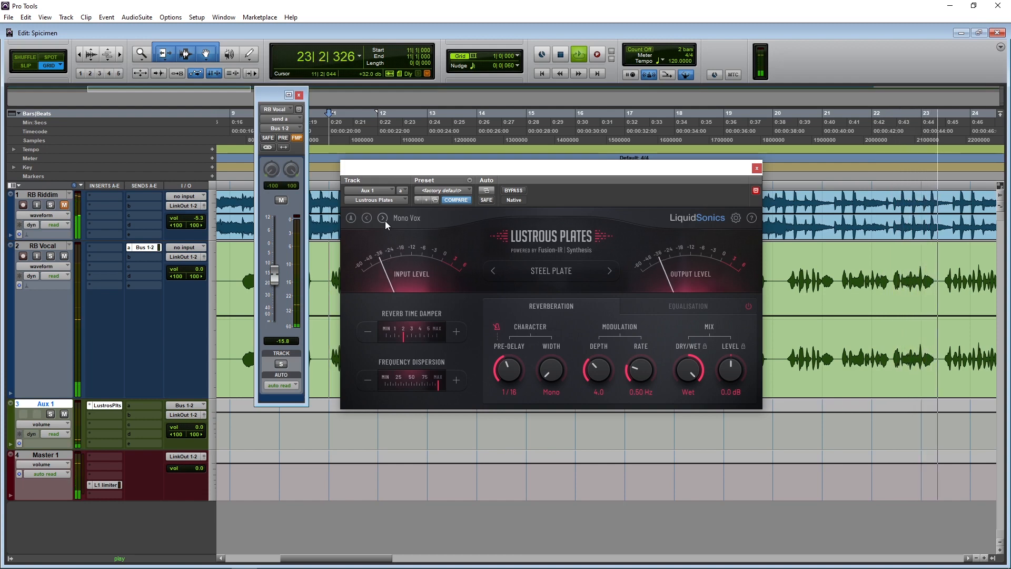
key("space")
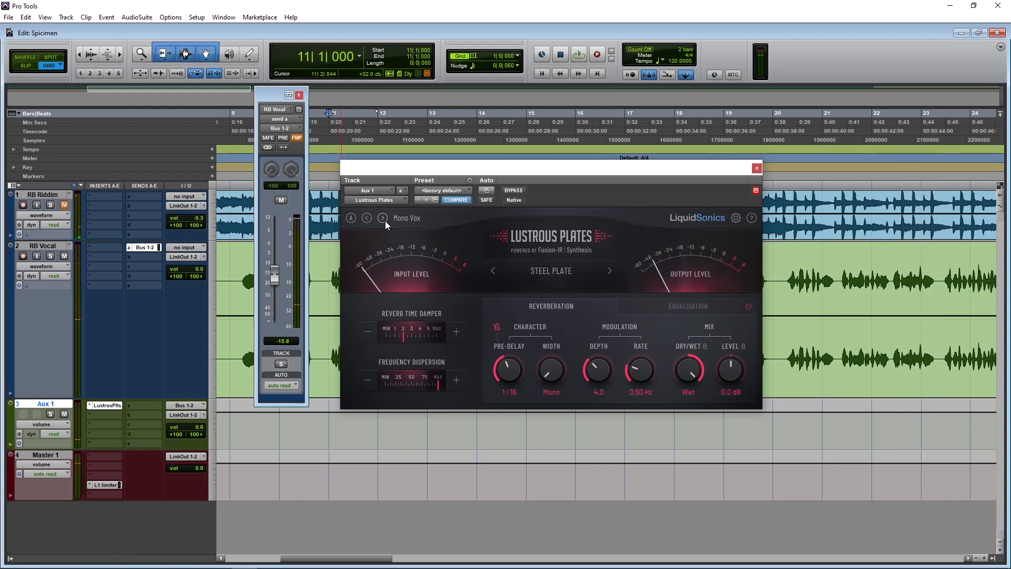
- Toggle the pre-delay tempo sync off and back on, and examine the high cut filter slope options in the Equalisation settings
left_click(497, 327)
left_click(497, 329)
left_click(686, 309)
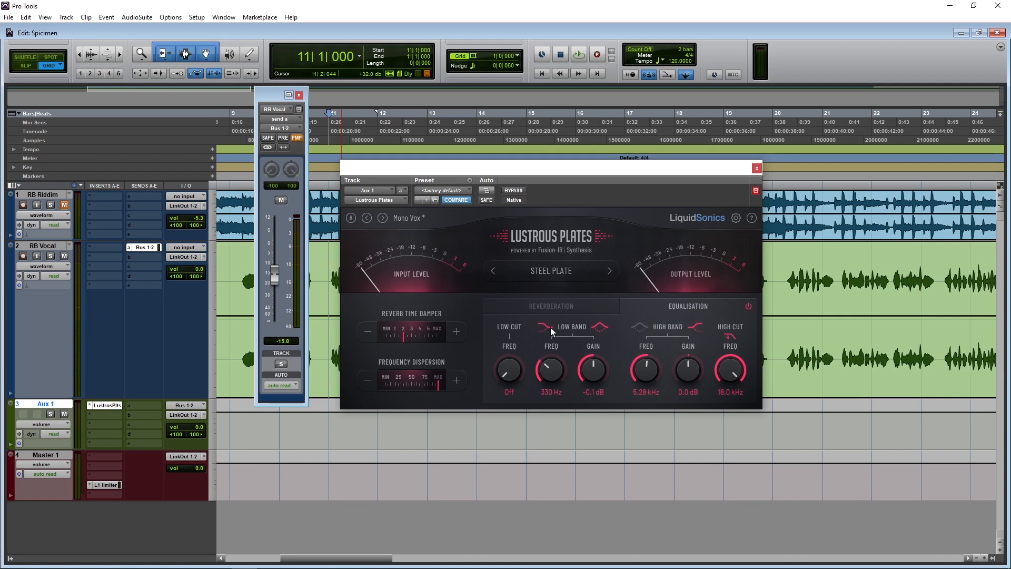
left_click(677, 327)
left_click(725, 337)
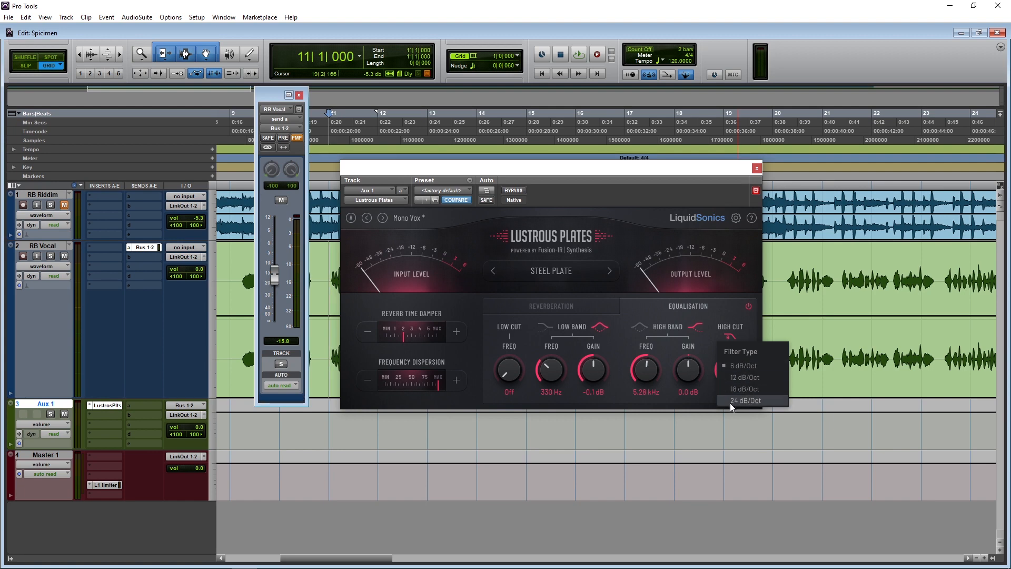
- Lock the Equalisation settings against preset changes, and check the Reverberation settings before returning to Equalisation
left_click(711, 306)
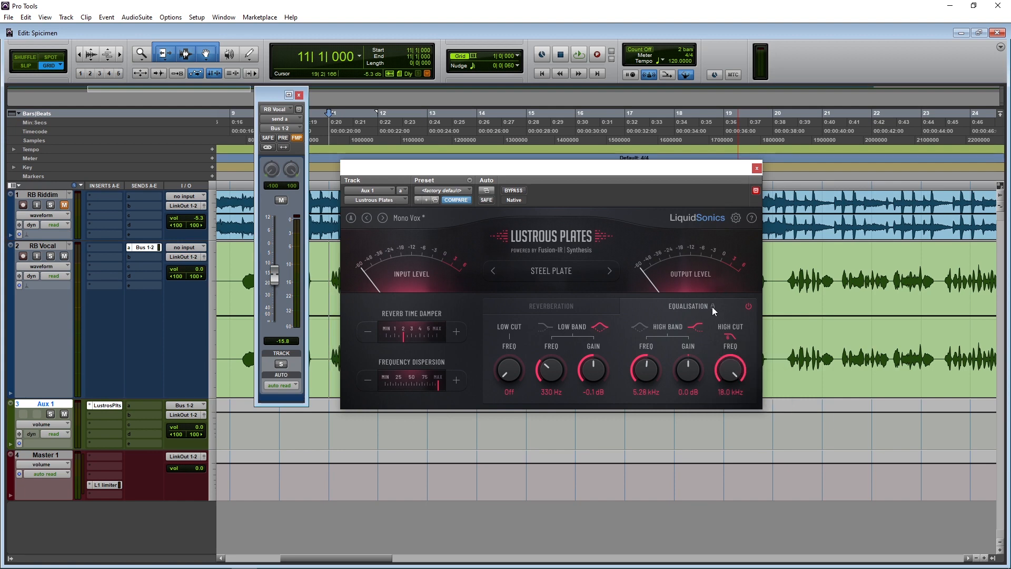
left_click(602, 309)
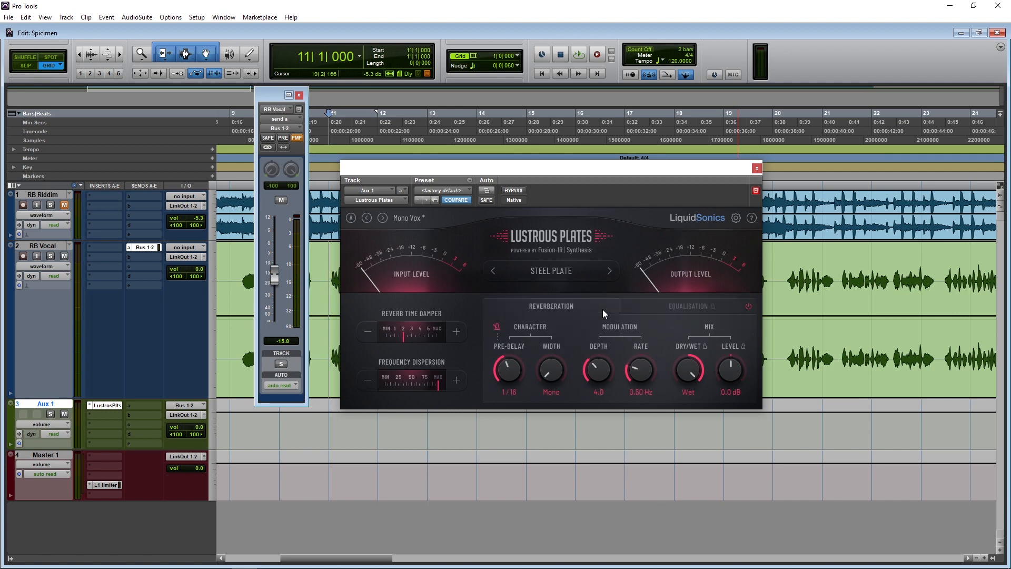
left_click(643, 308)
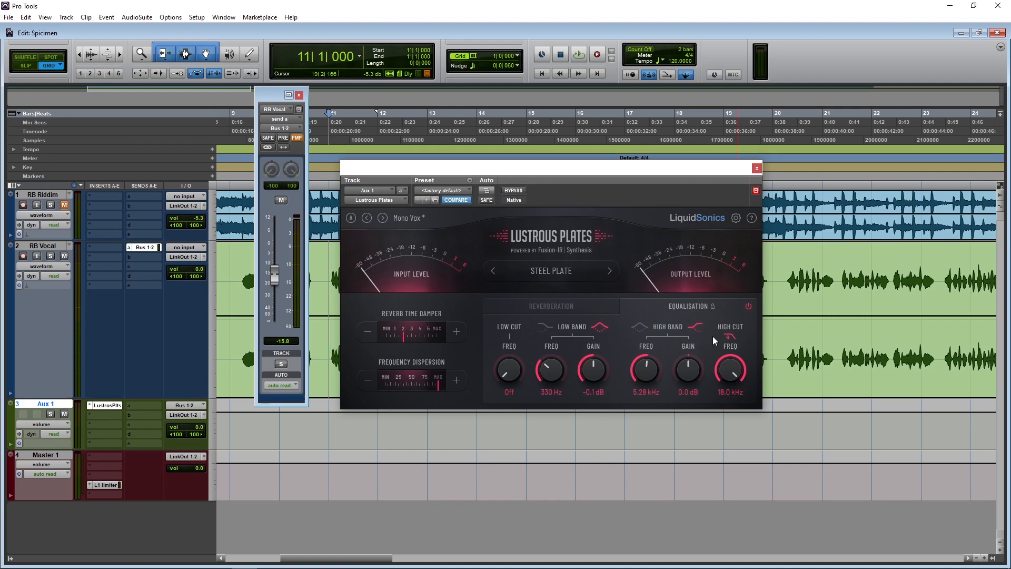
- Audition the Small Bright, Chrome Plated, Bright Ambience and Percussive presets in turn during one playback, and stop playback
left_click(382, 218)
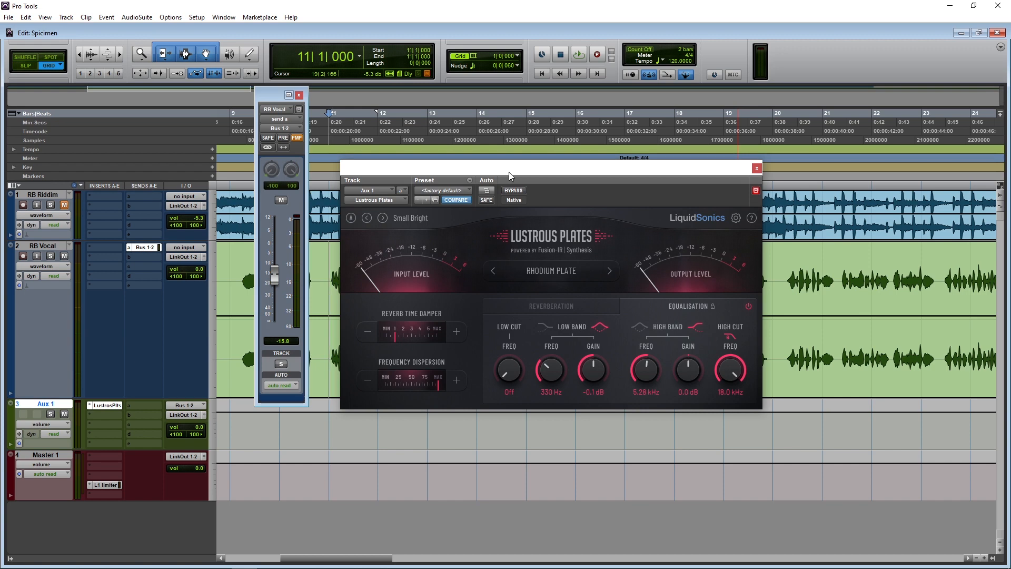
key("space")
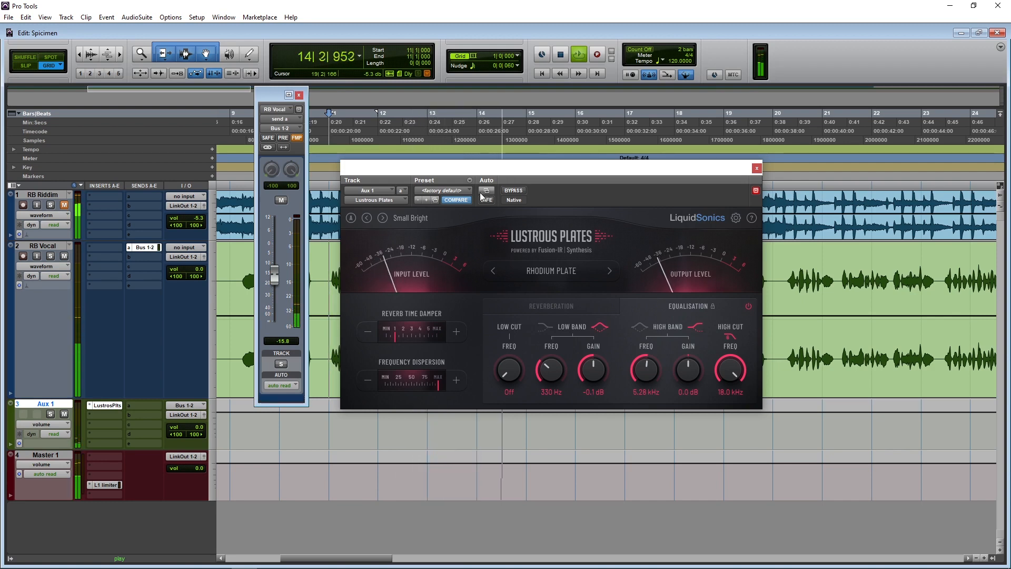
left_click(381, 219)
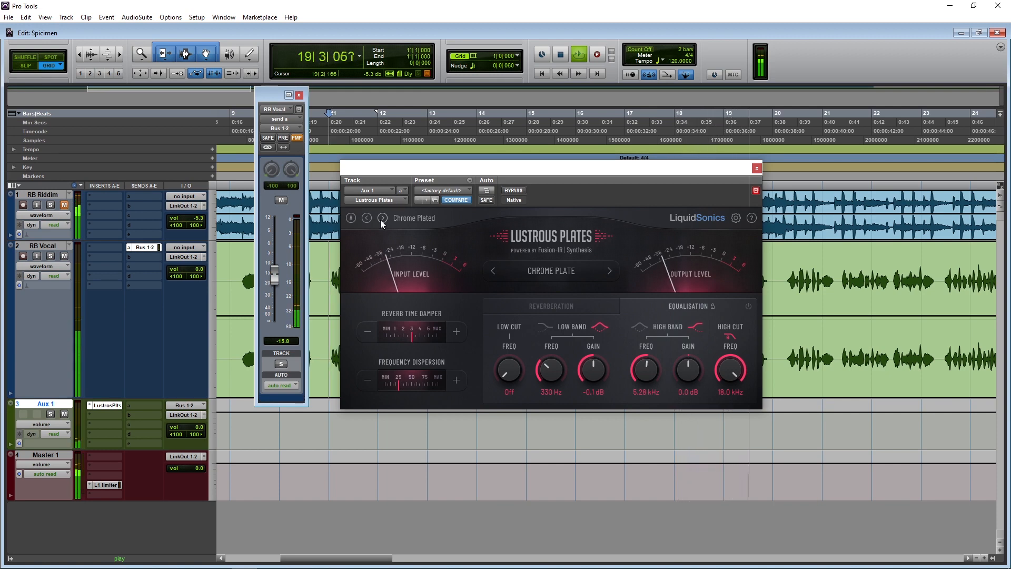
left_click(381, 218)
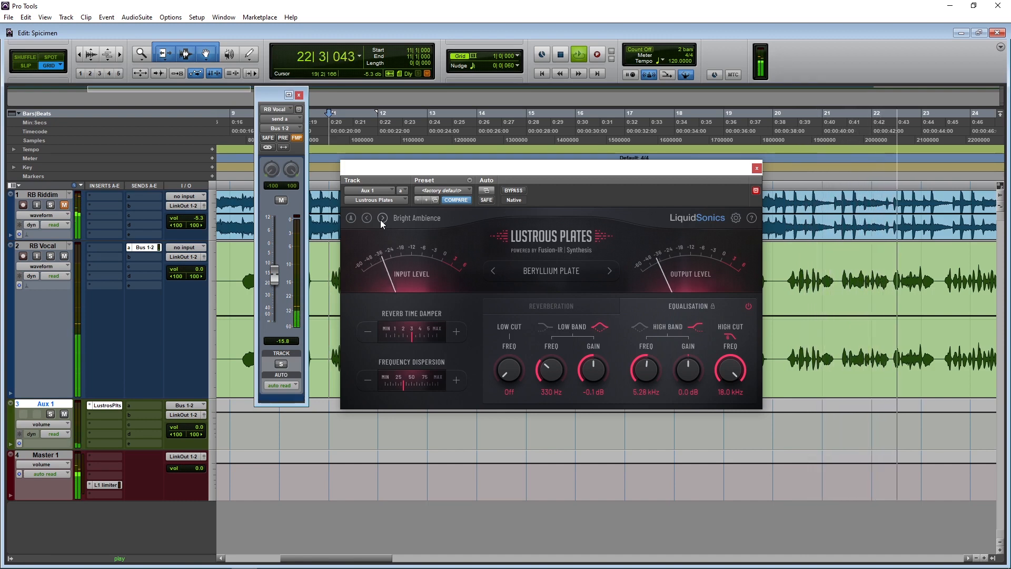
left_click(381, 218)
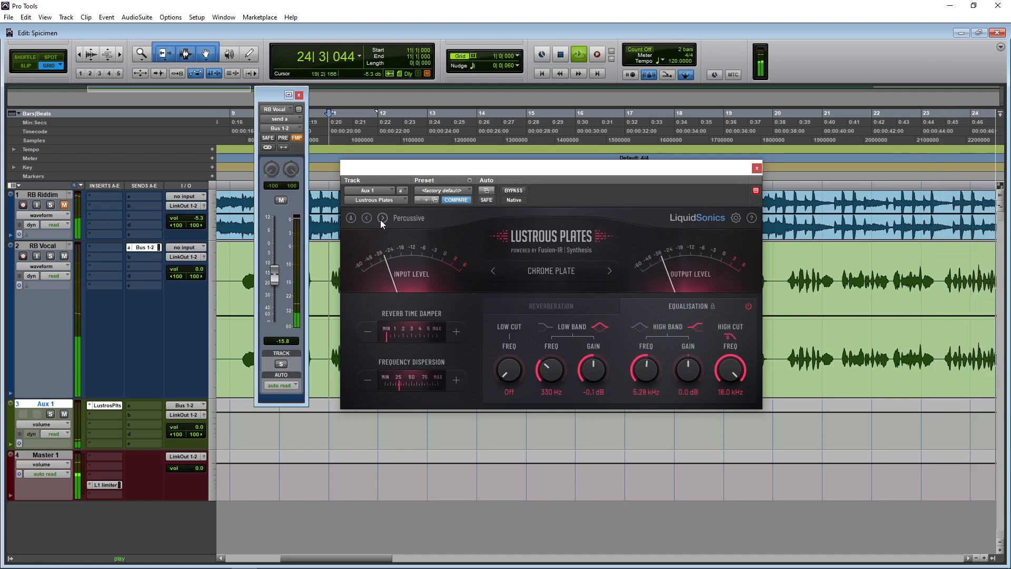
key("space")
- Look through the factory preset categories and close the preset list without loading another preset
left_click(414, 219)
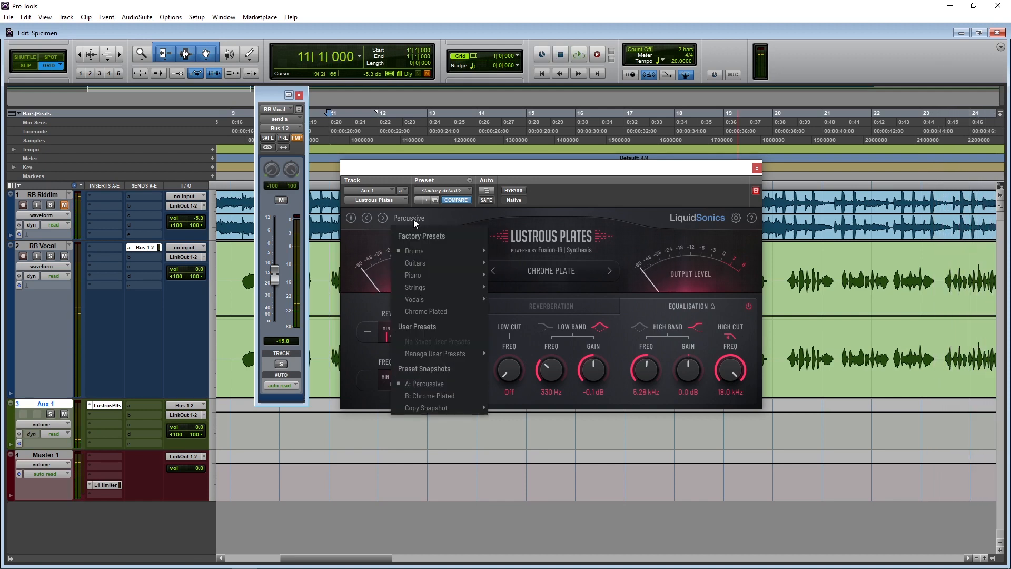
mouse_move(416, 251)
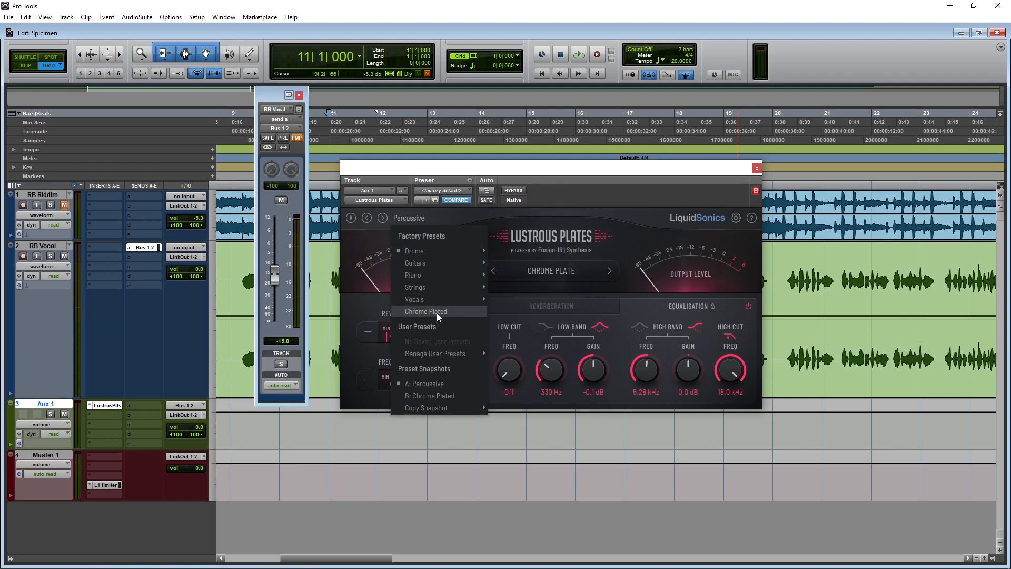
left_click(573, 178)
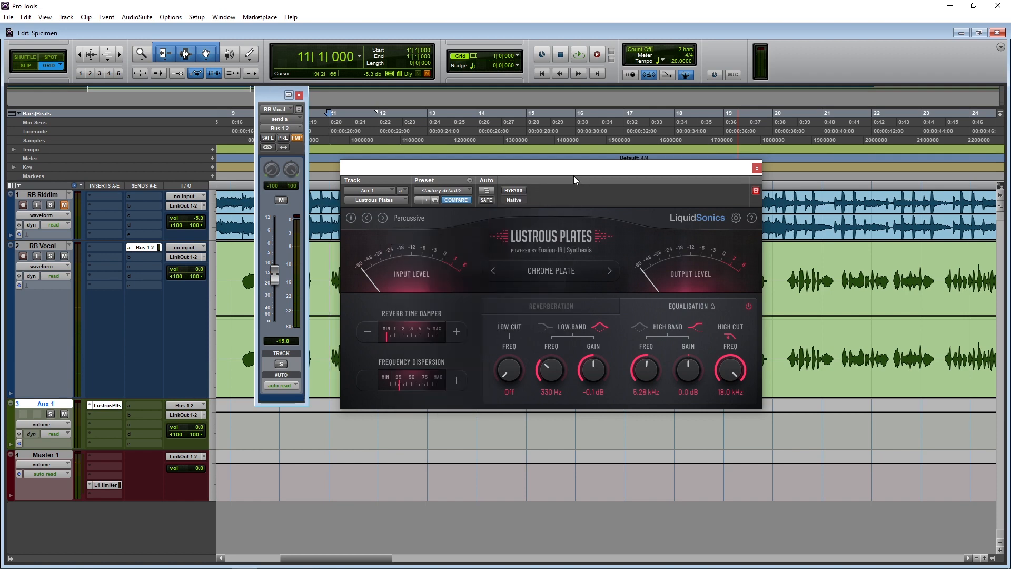